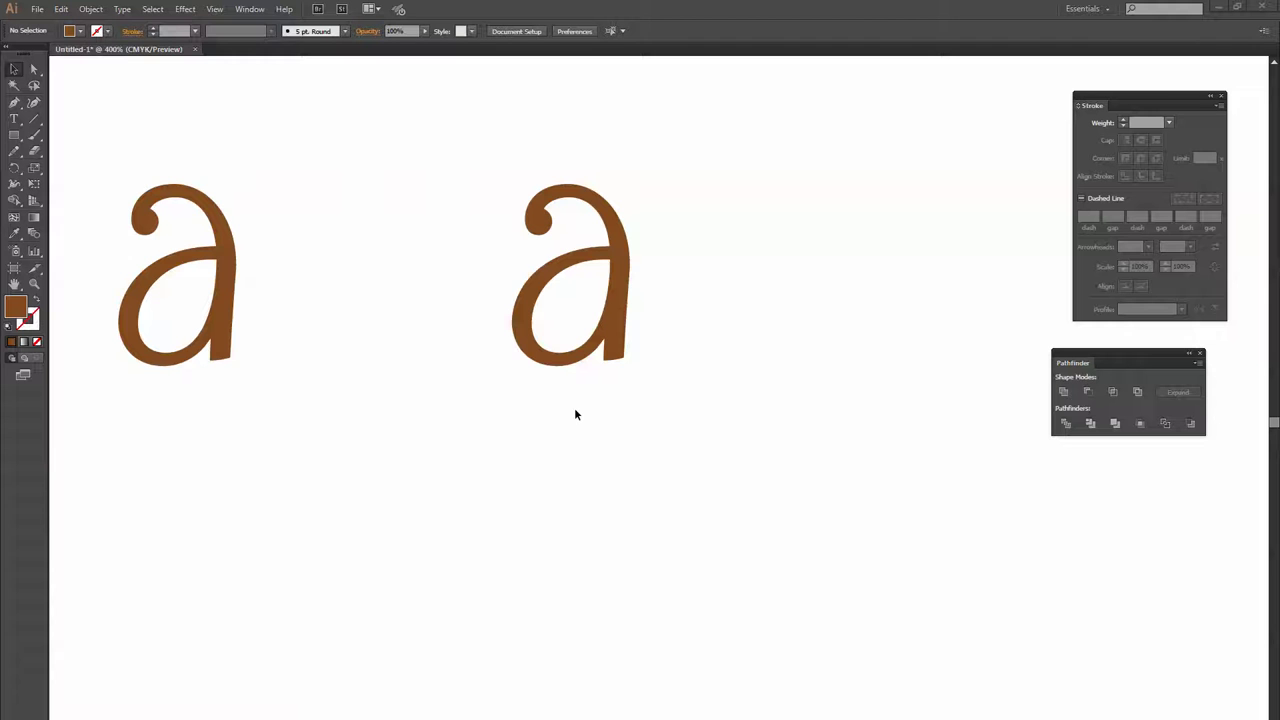
- Draw a curved hook path from the right 'a''s bottom as a brown 1 pt stroke with no fill
click(608, 337)
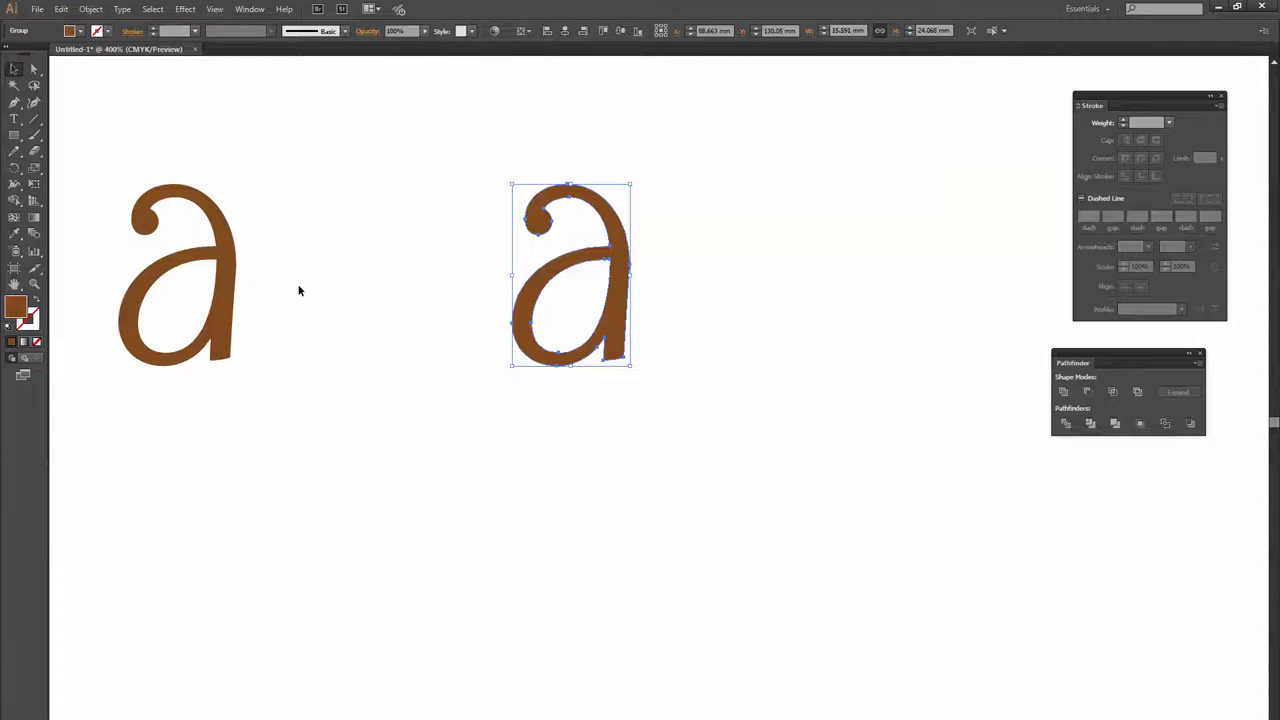
click(14, 102)
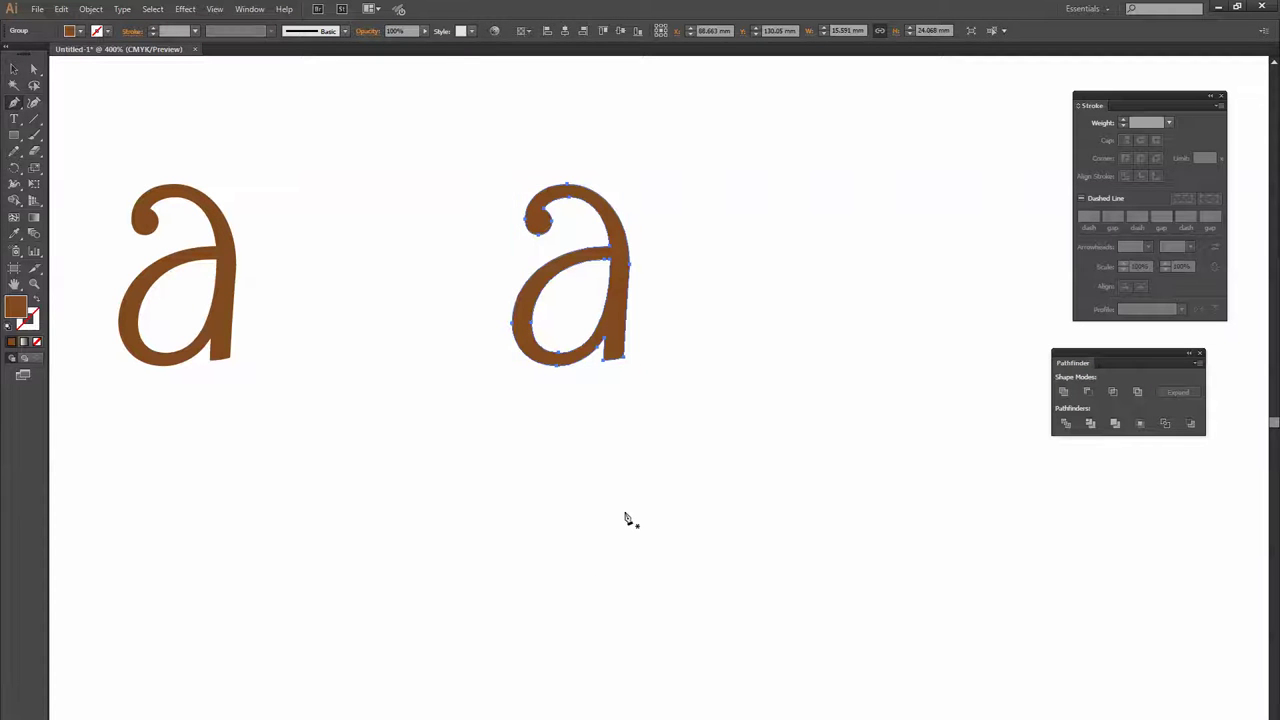
ctrl+click(624, 460)
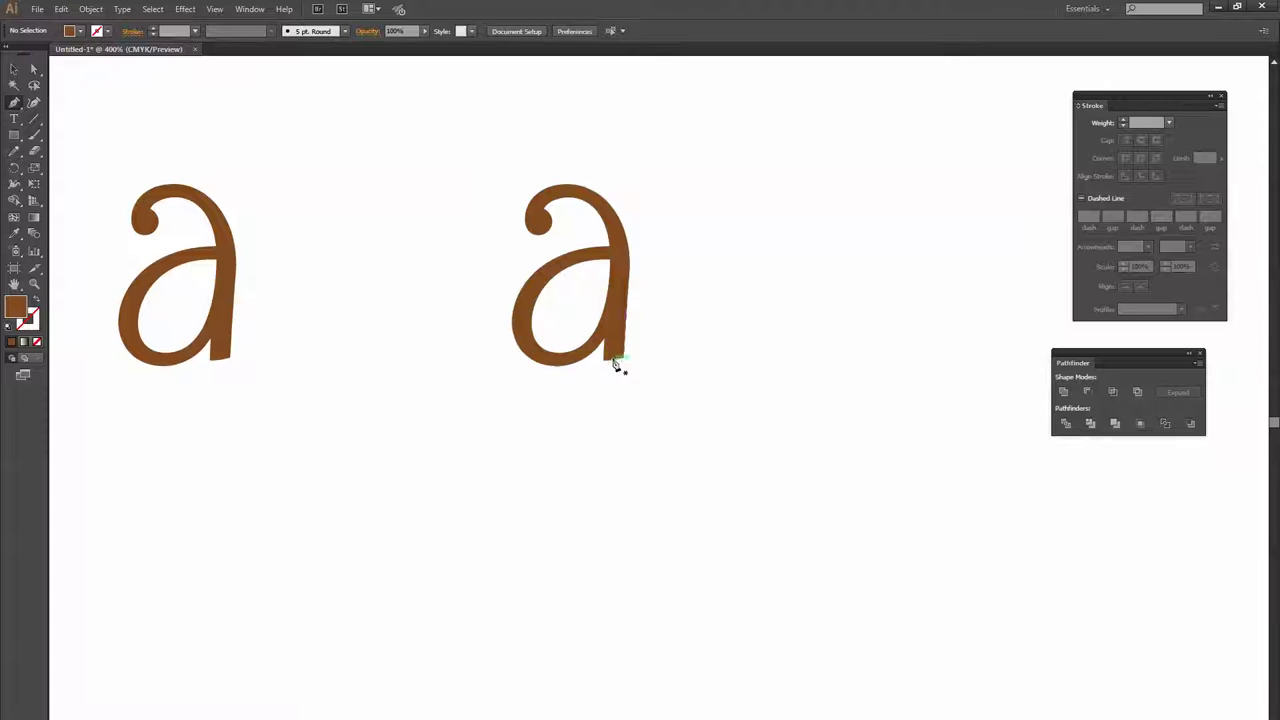
mouse_move(616, 362)
mouse_down()
mouse_move(661, 513)
mouse_move(729, 514)
mouse_up()
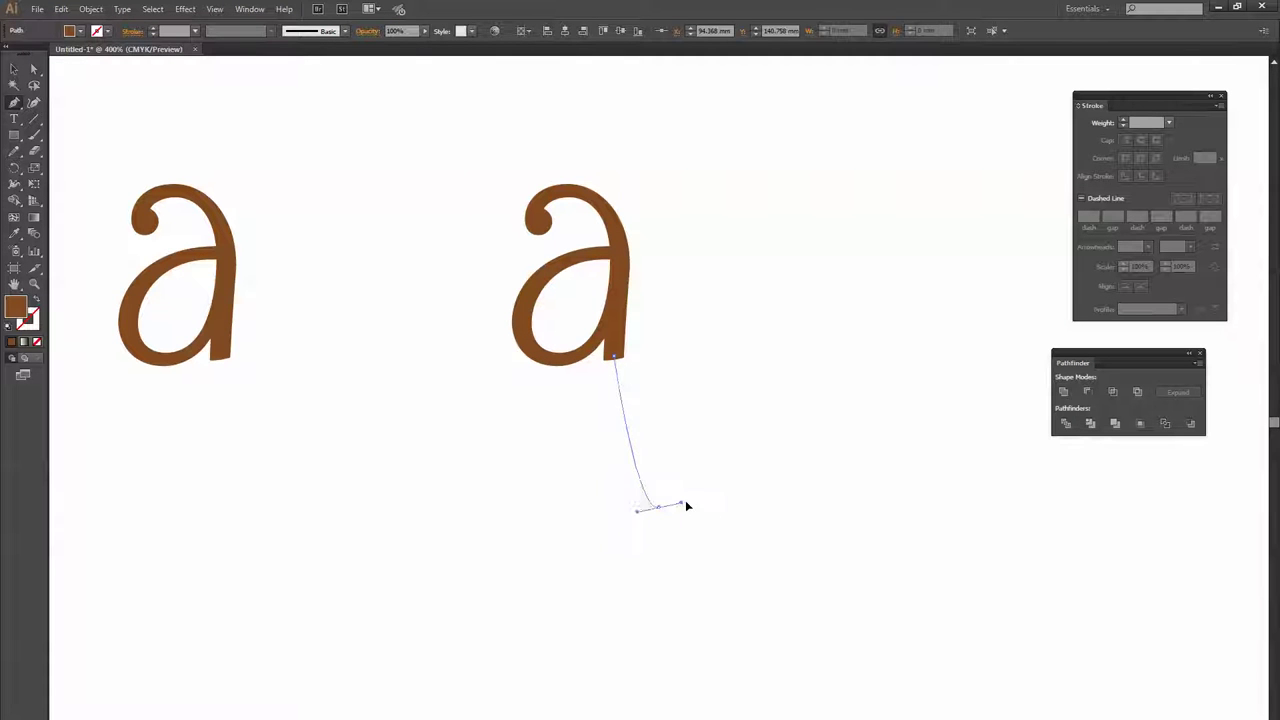
drag(730, 514, 731, 508)
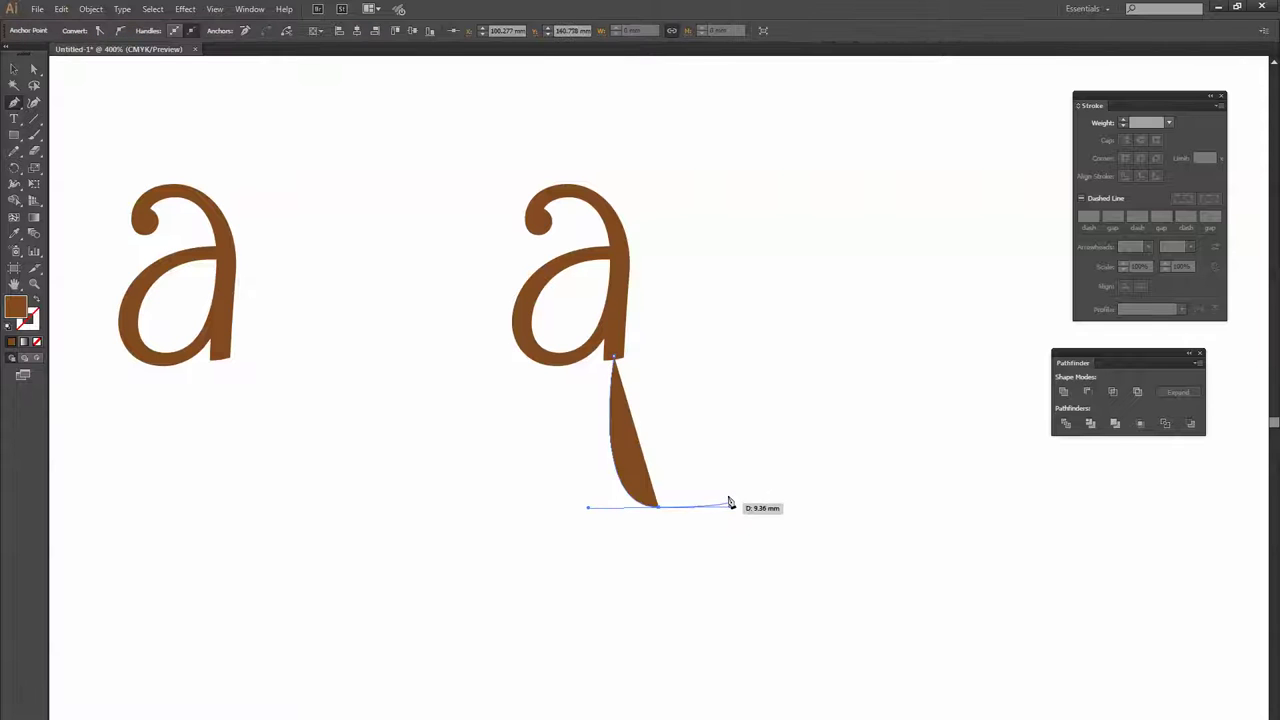
click(714, 451)
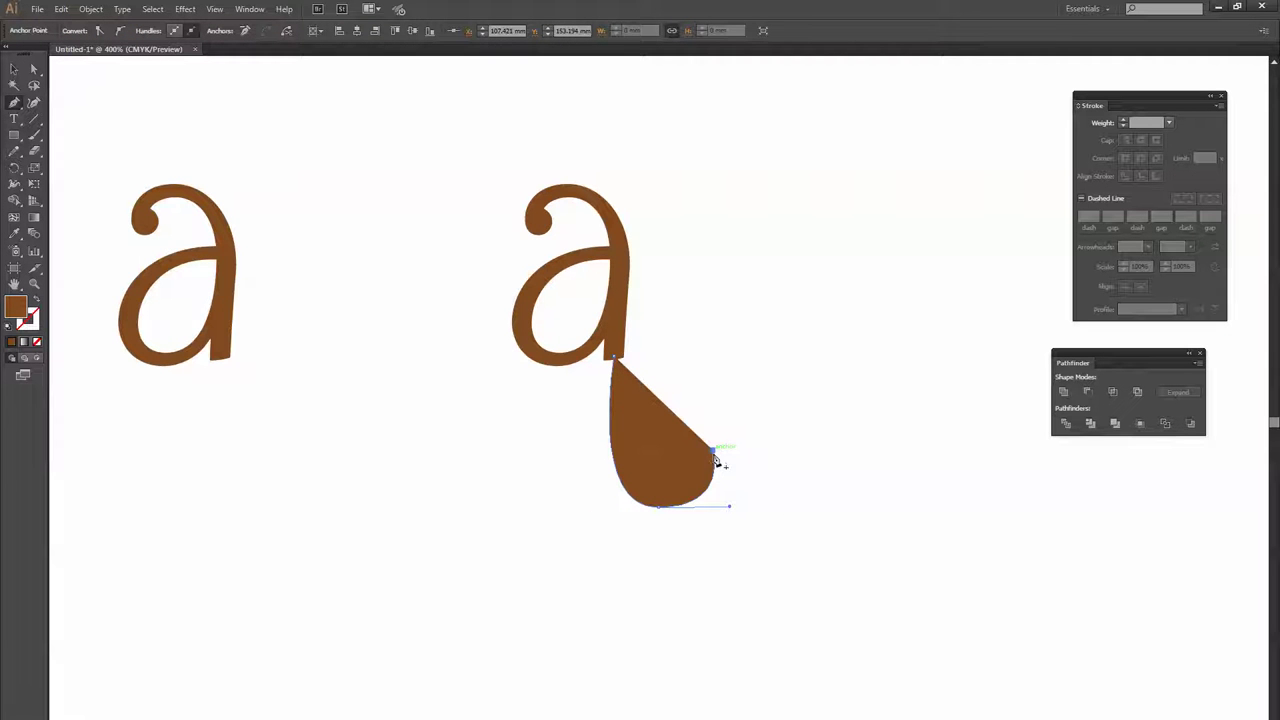
click(38, 299)
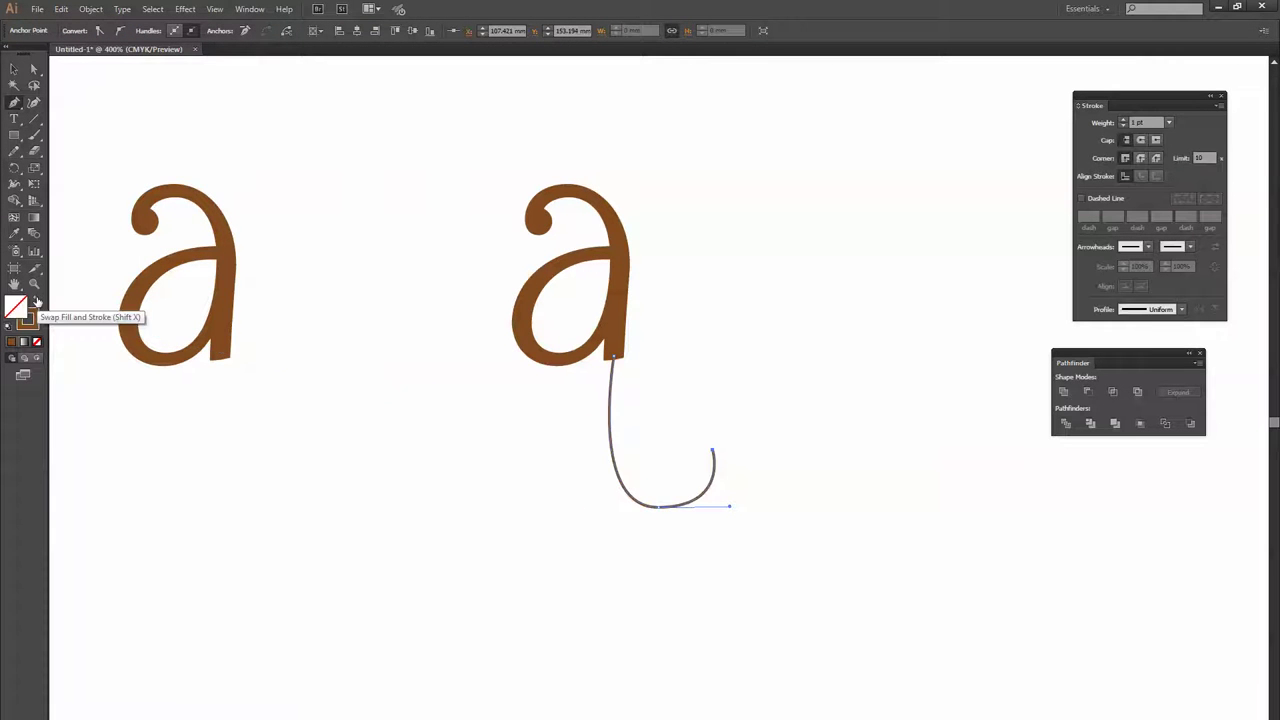
key(ctrl)
ctrl+click(775, 396)
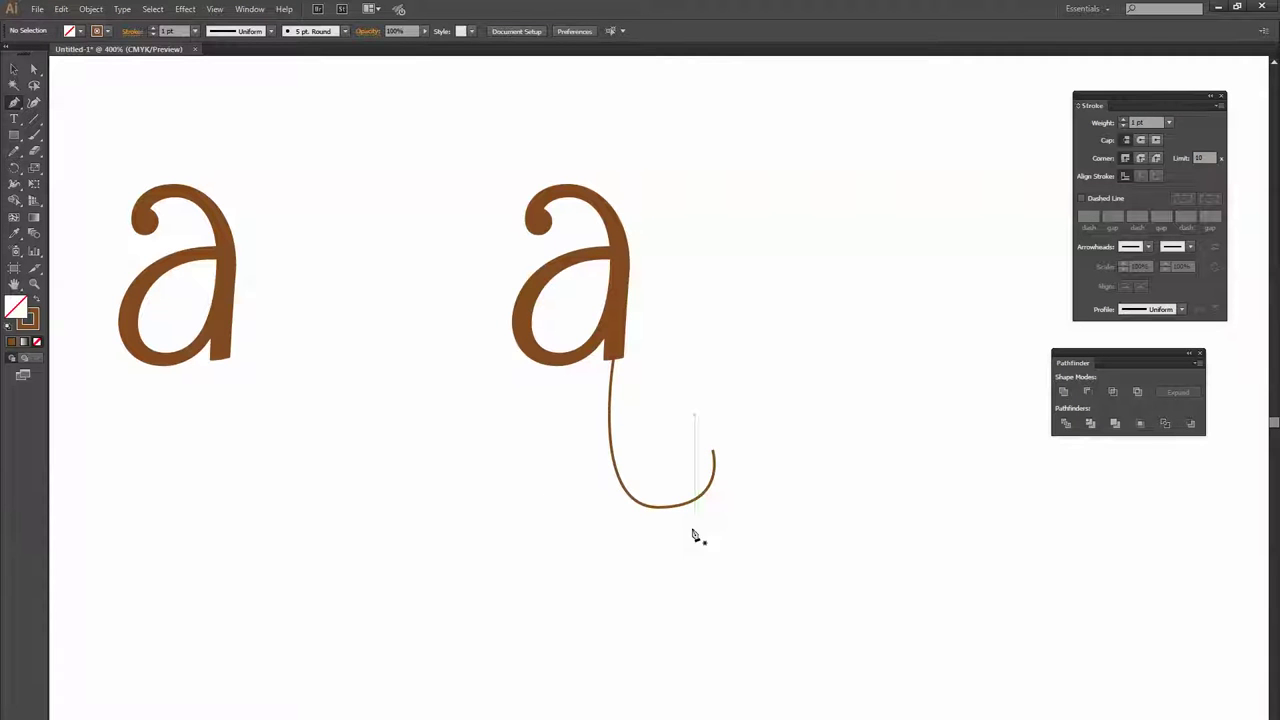
key(v)
- Raise the hook curve's stroke weight to 7 pt in the Stroke panel
click(684, 508)
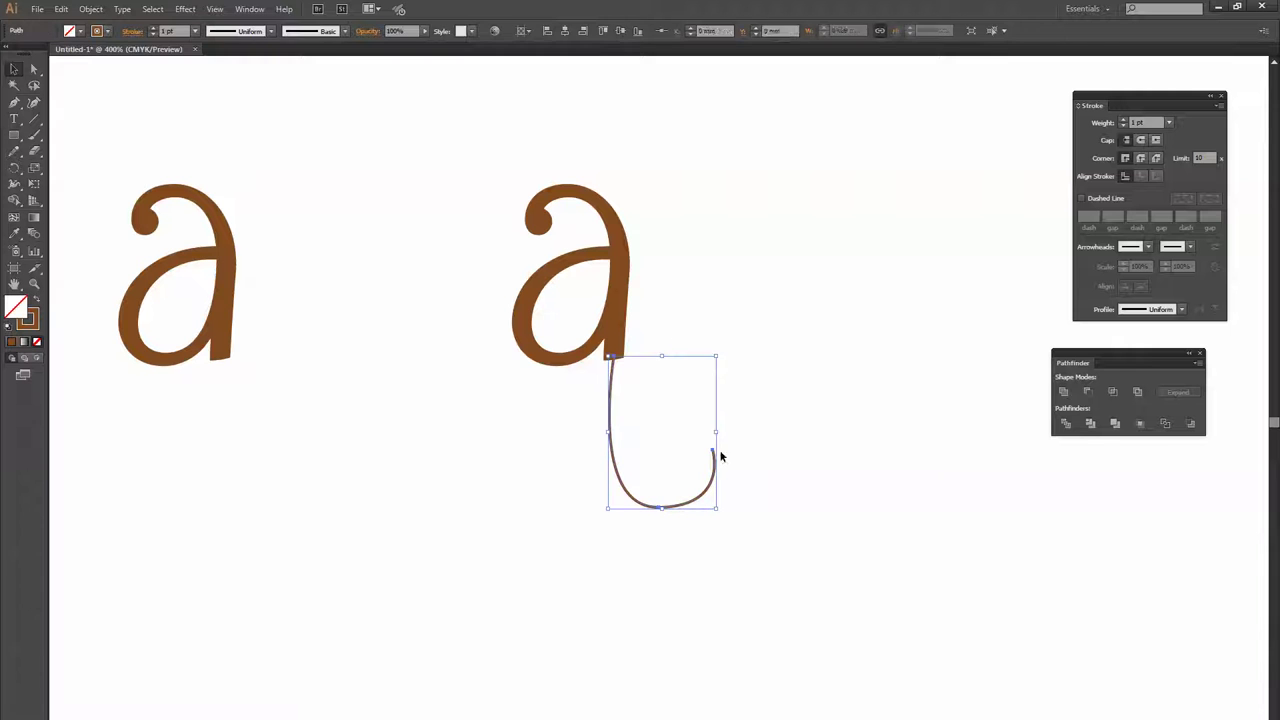
click(1122, 122)
click(1122, 122)
click(1122, 122)
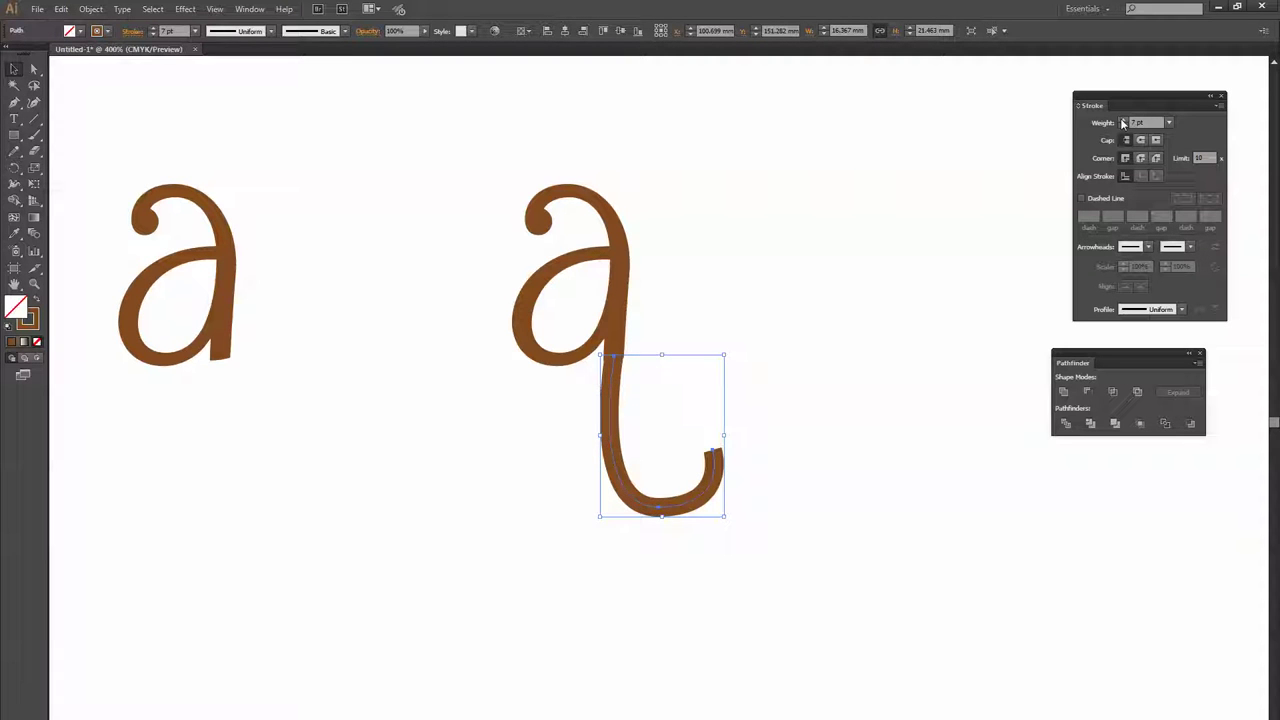
click(666, 343)
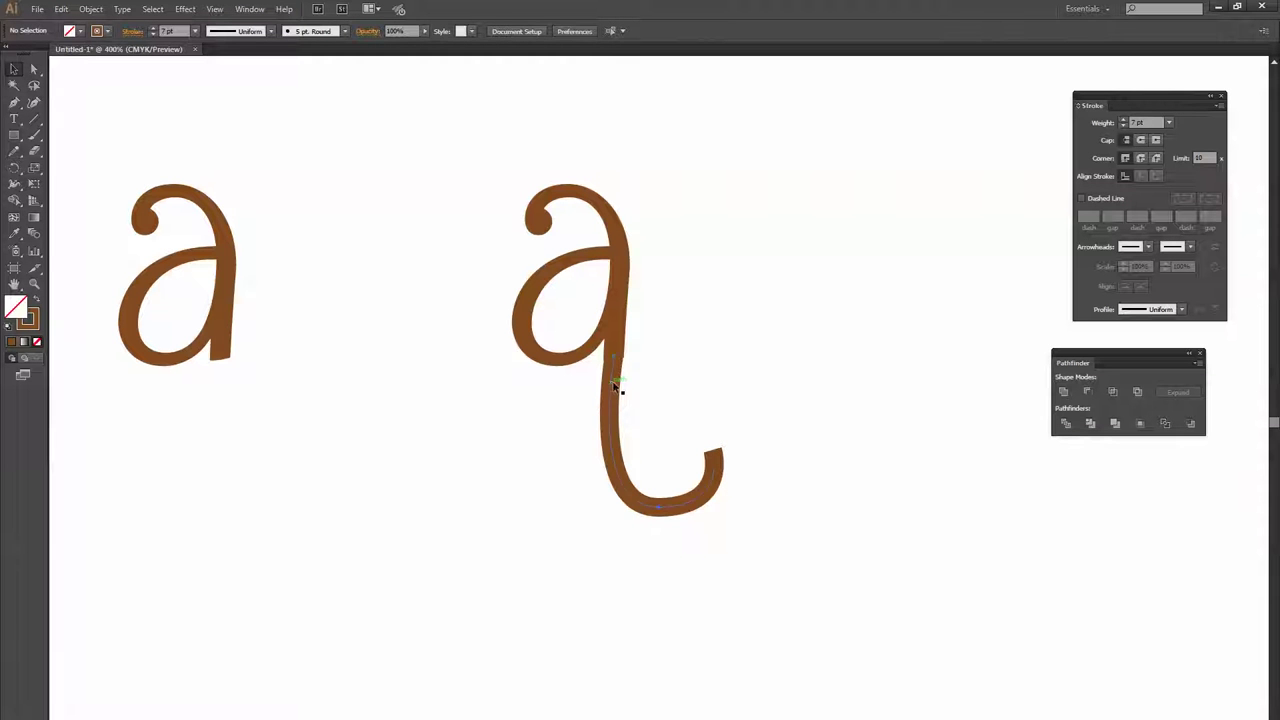
click(613, 385)
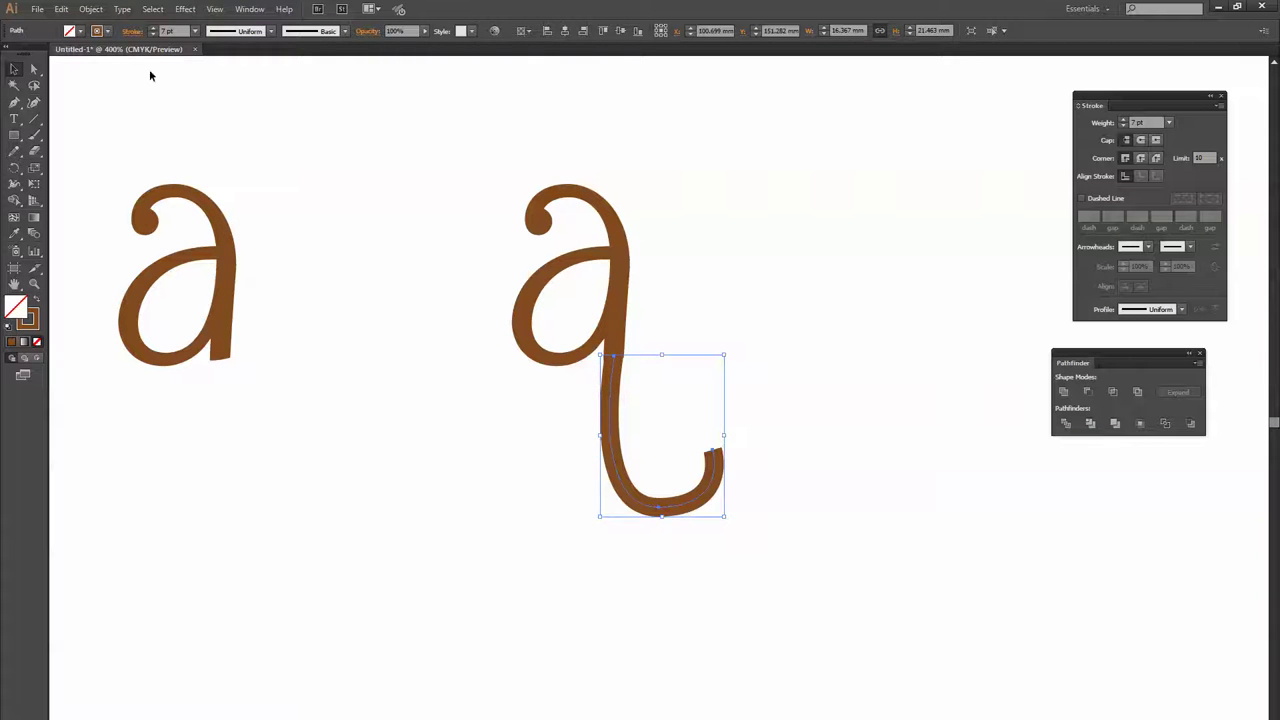
- Rotate the hook slightly counter-clockwise, pivoting at its join with the letter
click(14, 169)
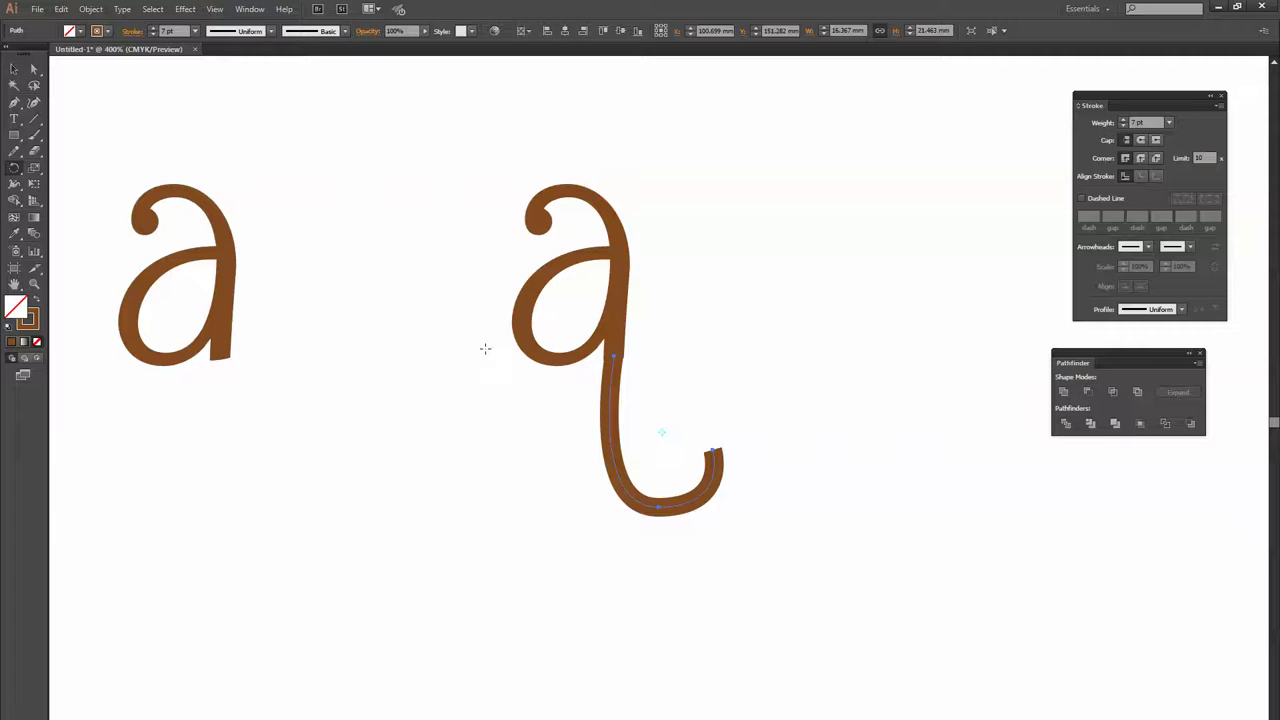
click(615, 357)
drag(730, 473, 740, 459)
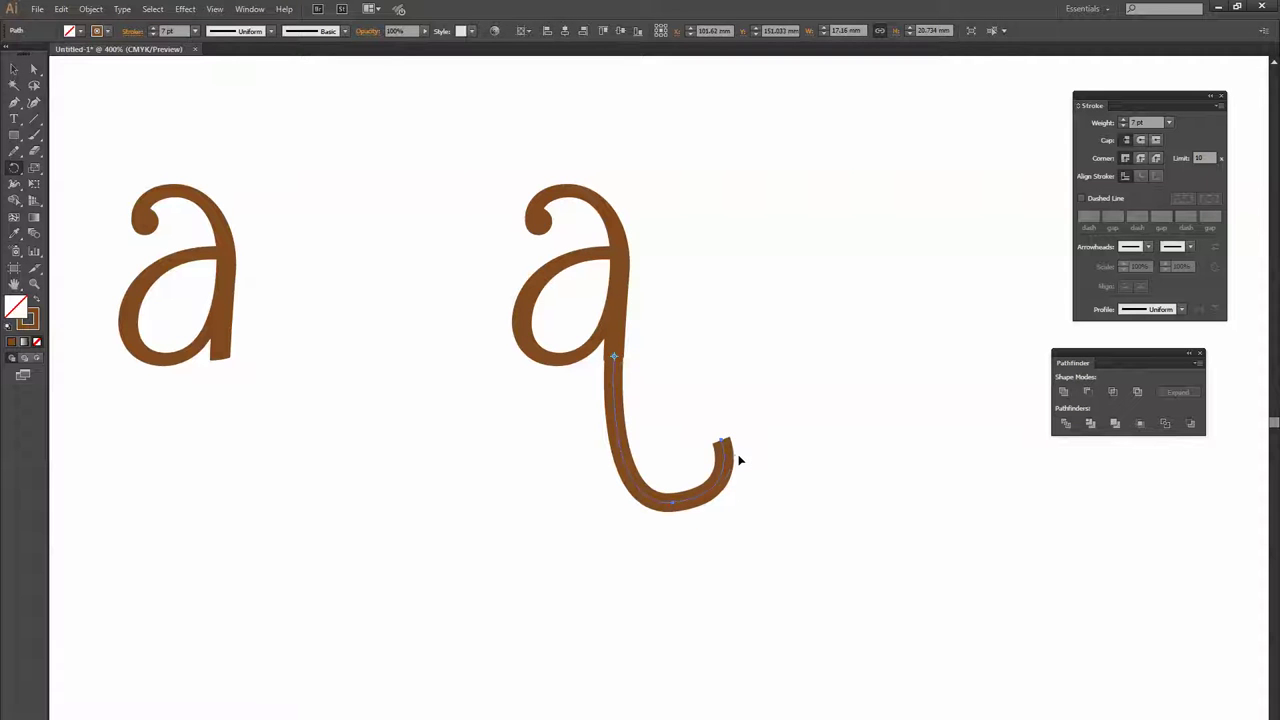
key(v)
click(682, 334)
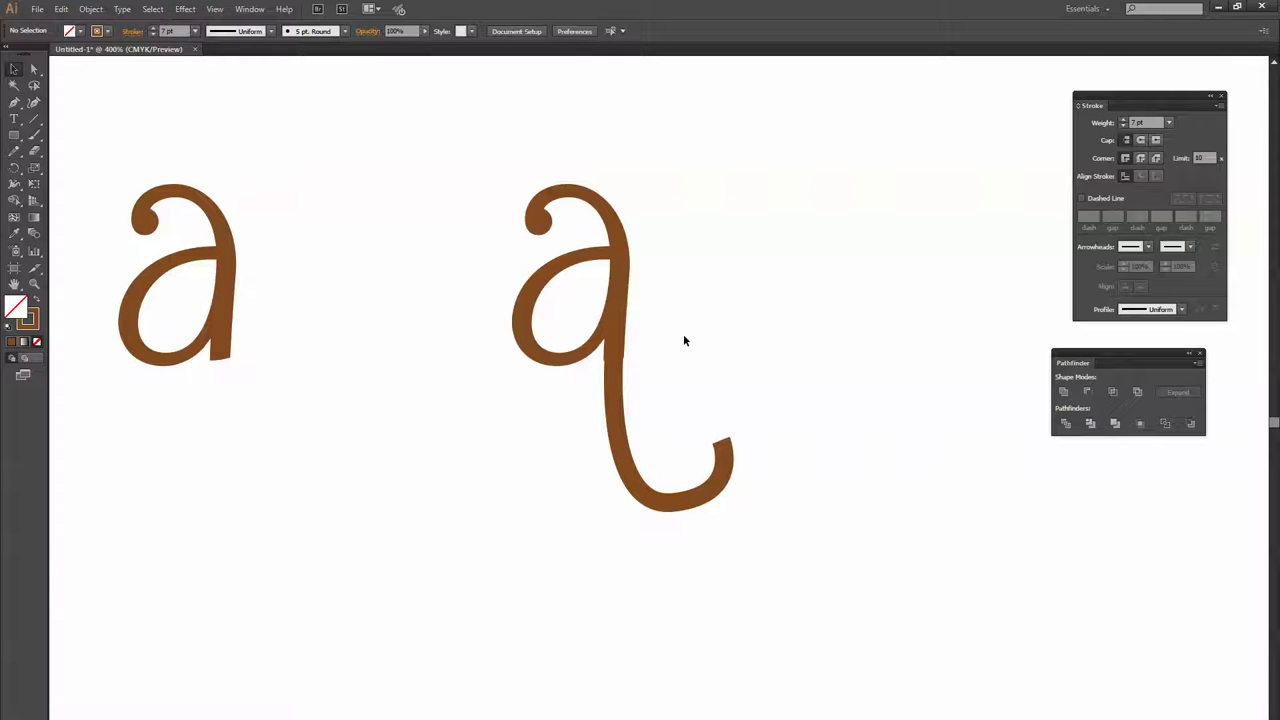
- Set the hook's stroke weight to 7.5 pt
drag(559, 442, 745, 370)
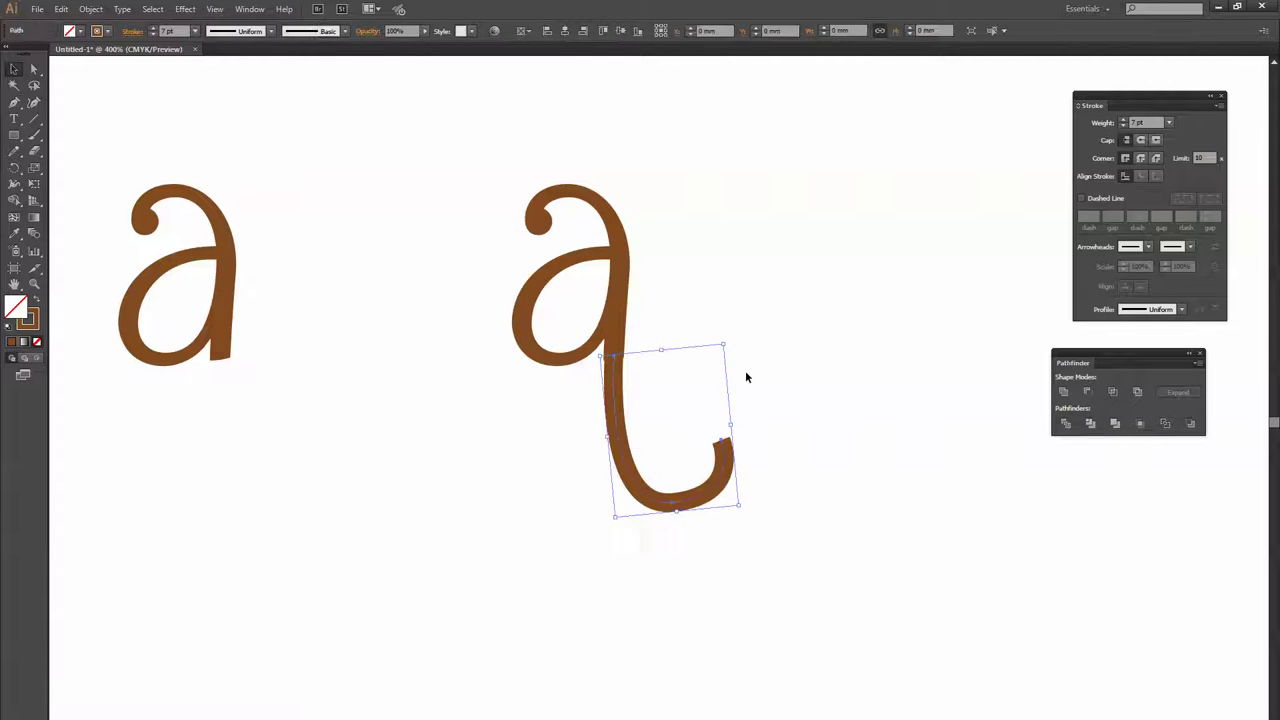
click(1123, 120)
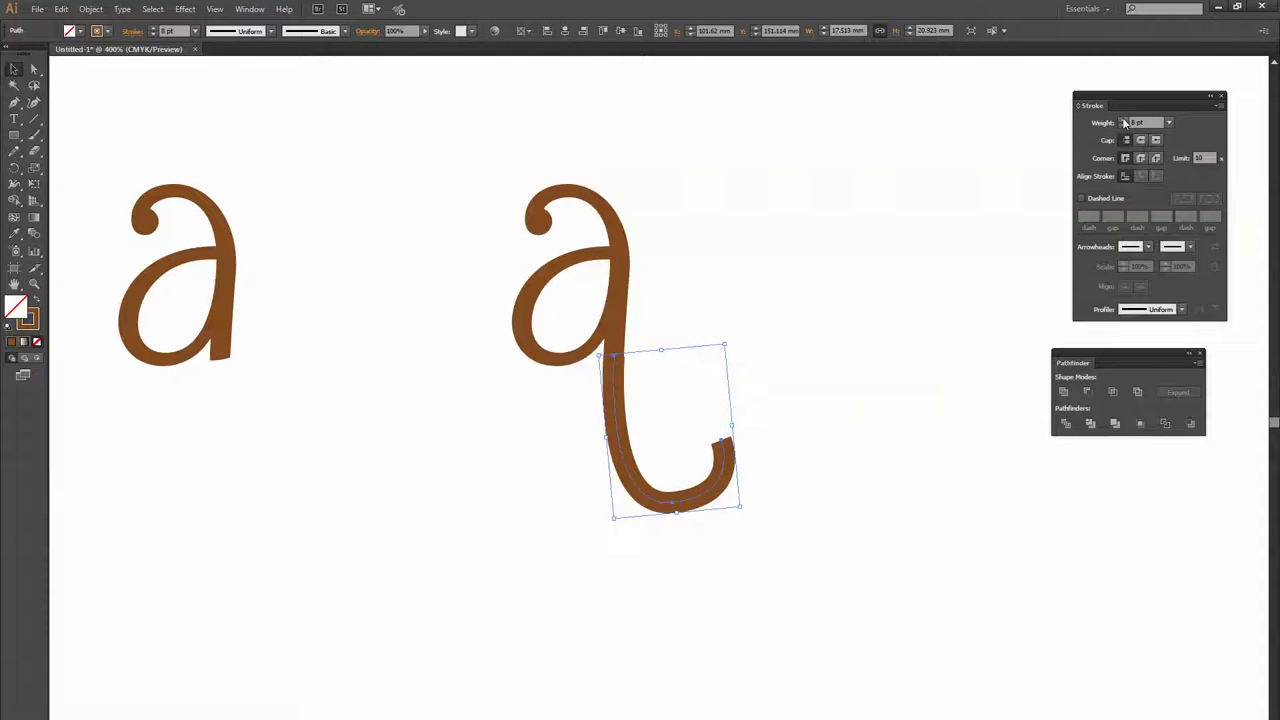
double_click(1136, 122)
text(7.5)
key(Return)
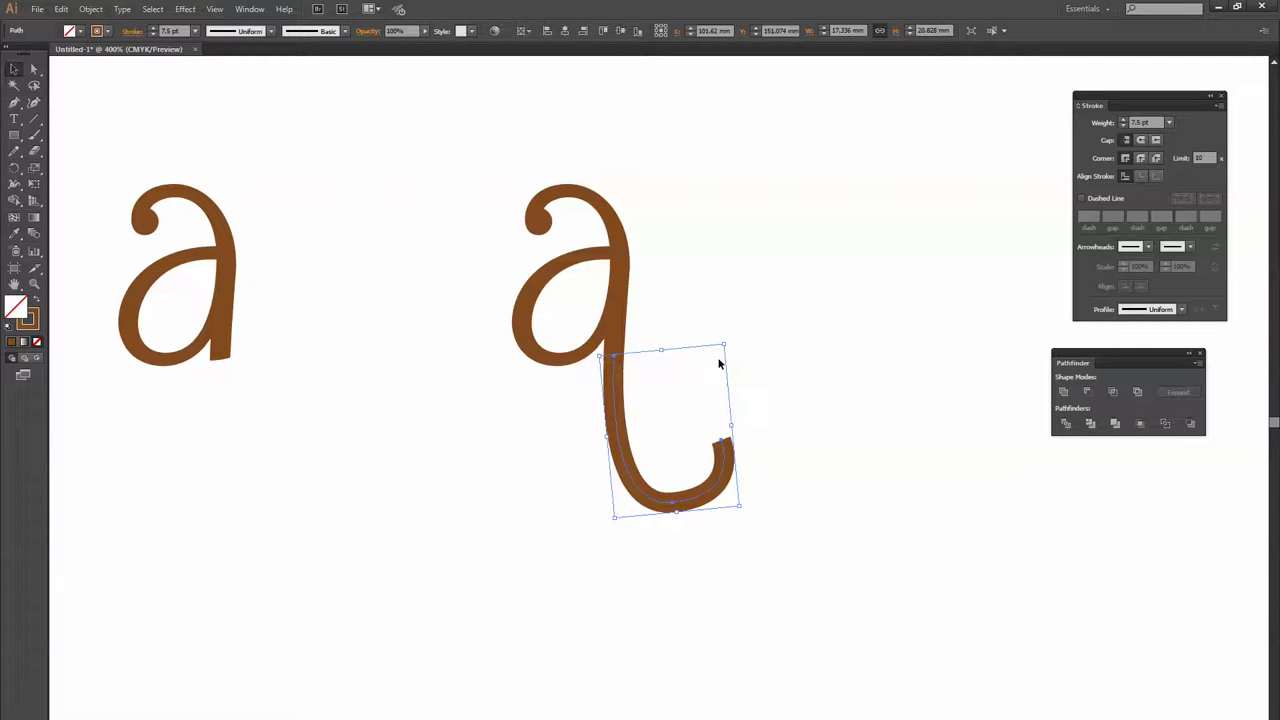
click(783, 372)
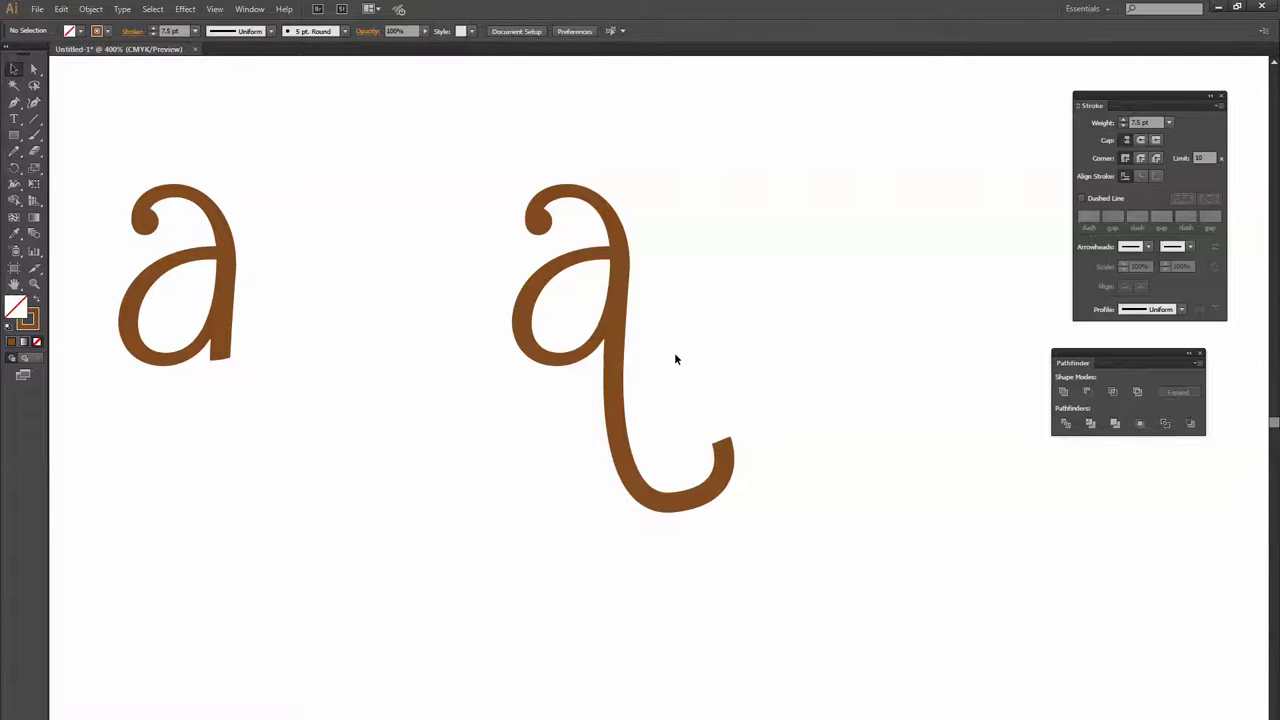
- Level the bottom anchor's curve handles so the hook bends in a smooth, rounded U
click(716, 499)
key(a)
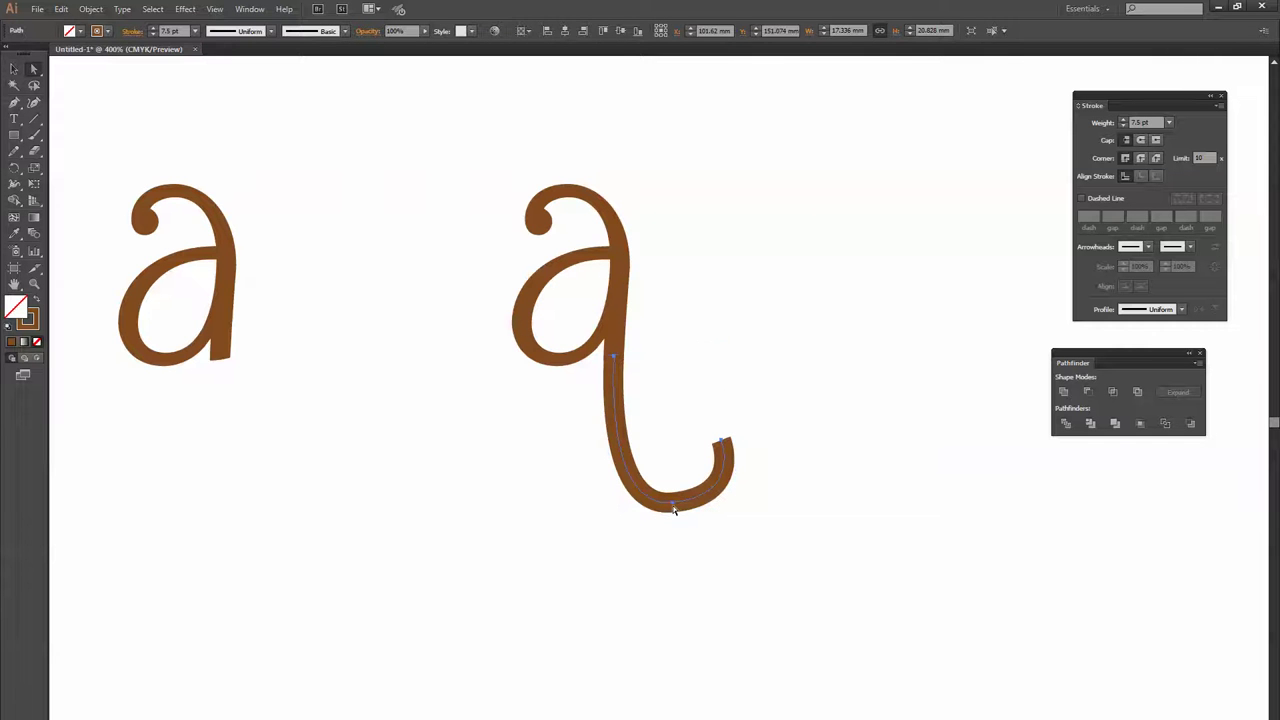
click(673, 503)
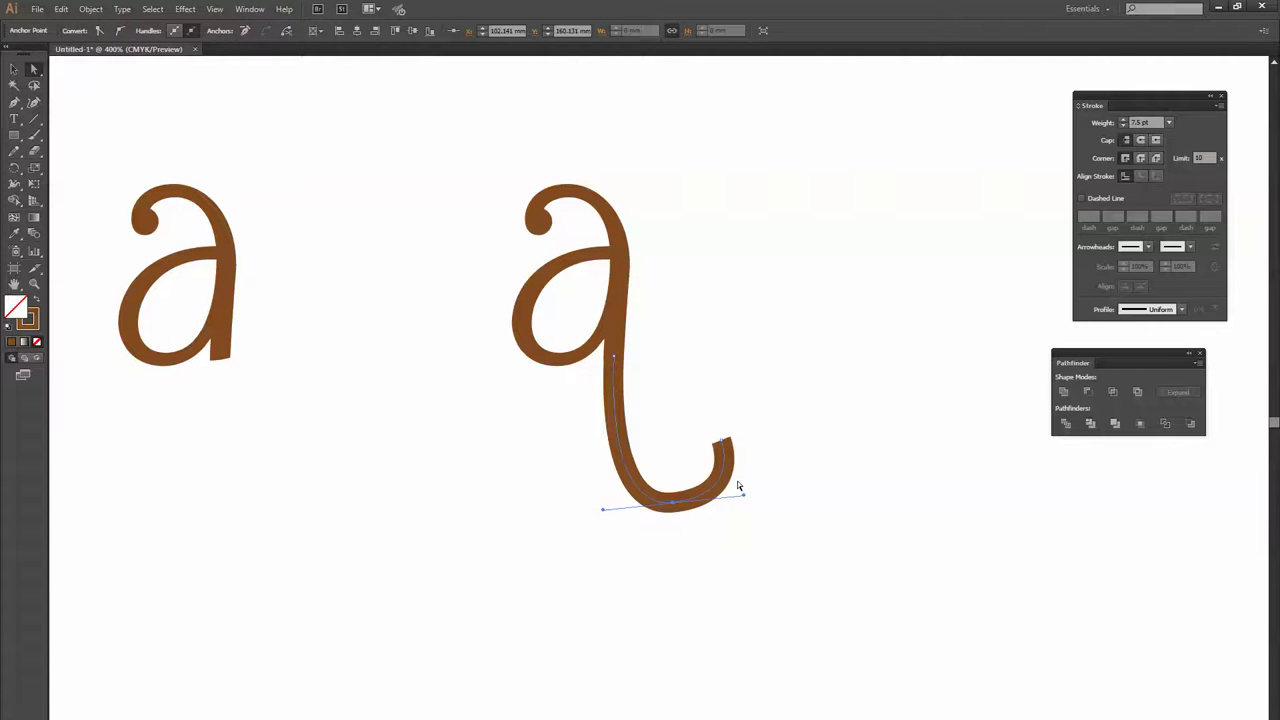
drag(743, 494, 731, 494)
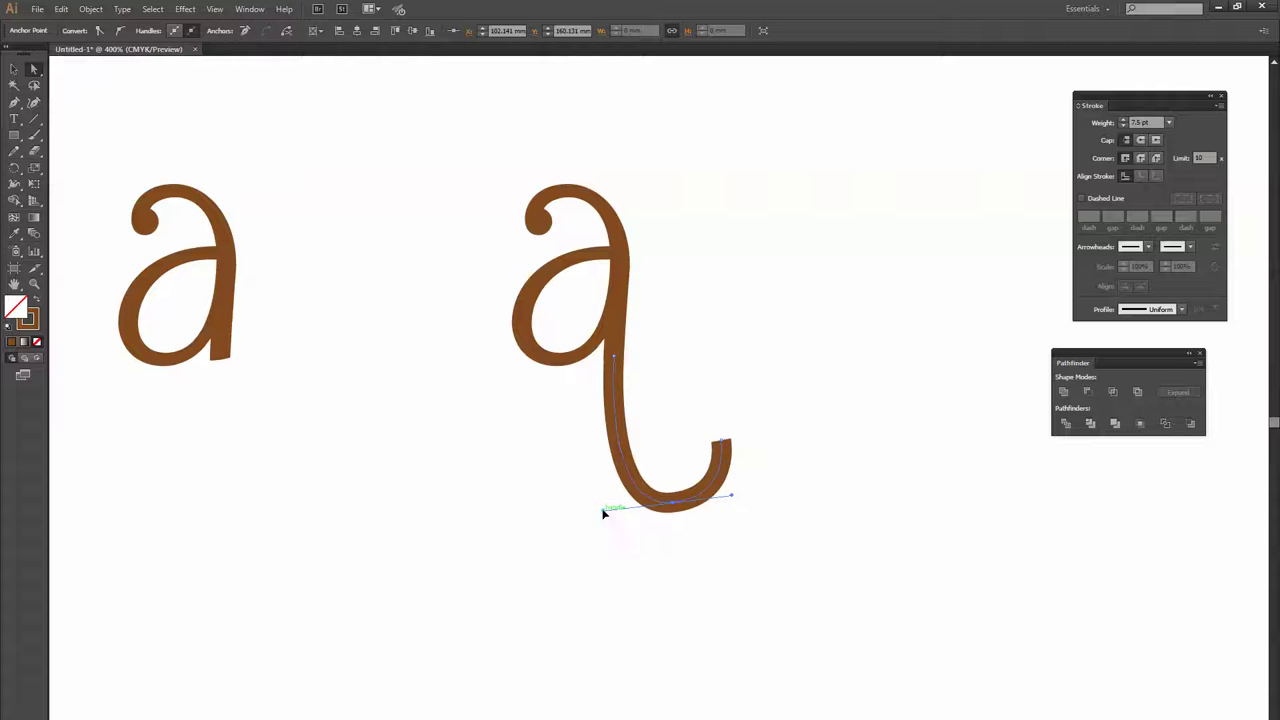
drag(603, 513, 600, 502)
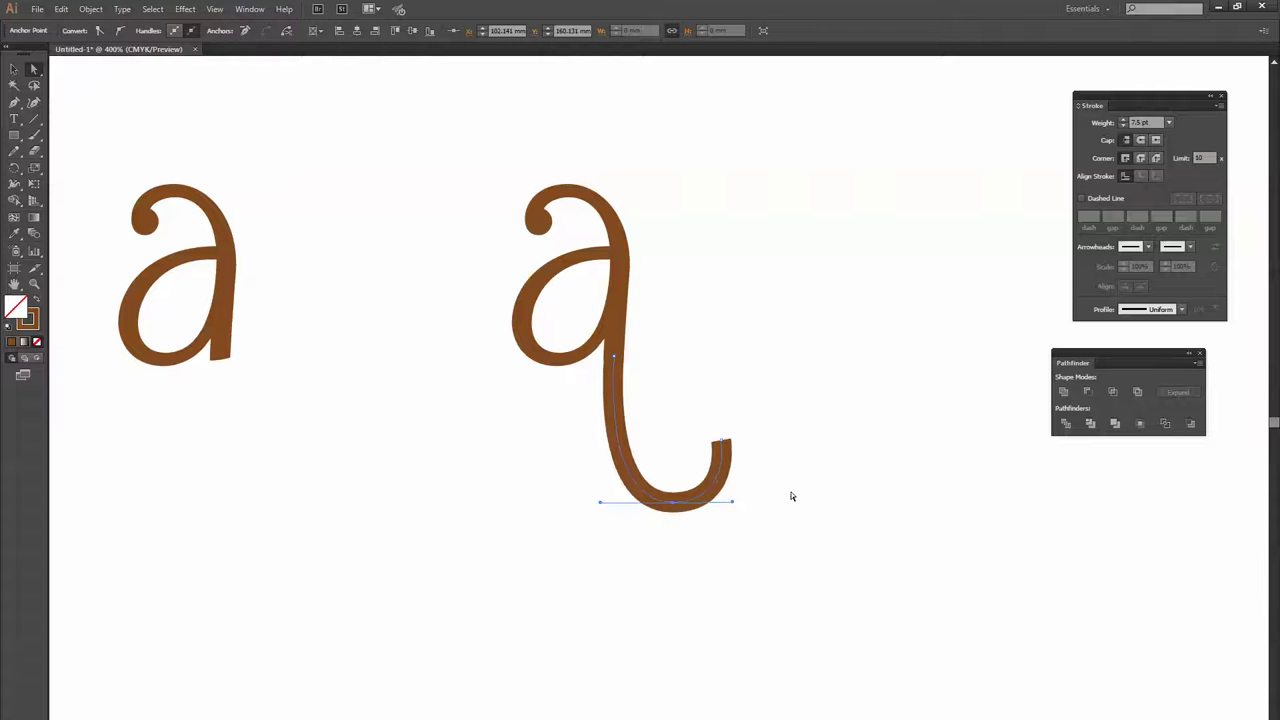
drag(730, 502, 725, 500)
click(860, 513)
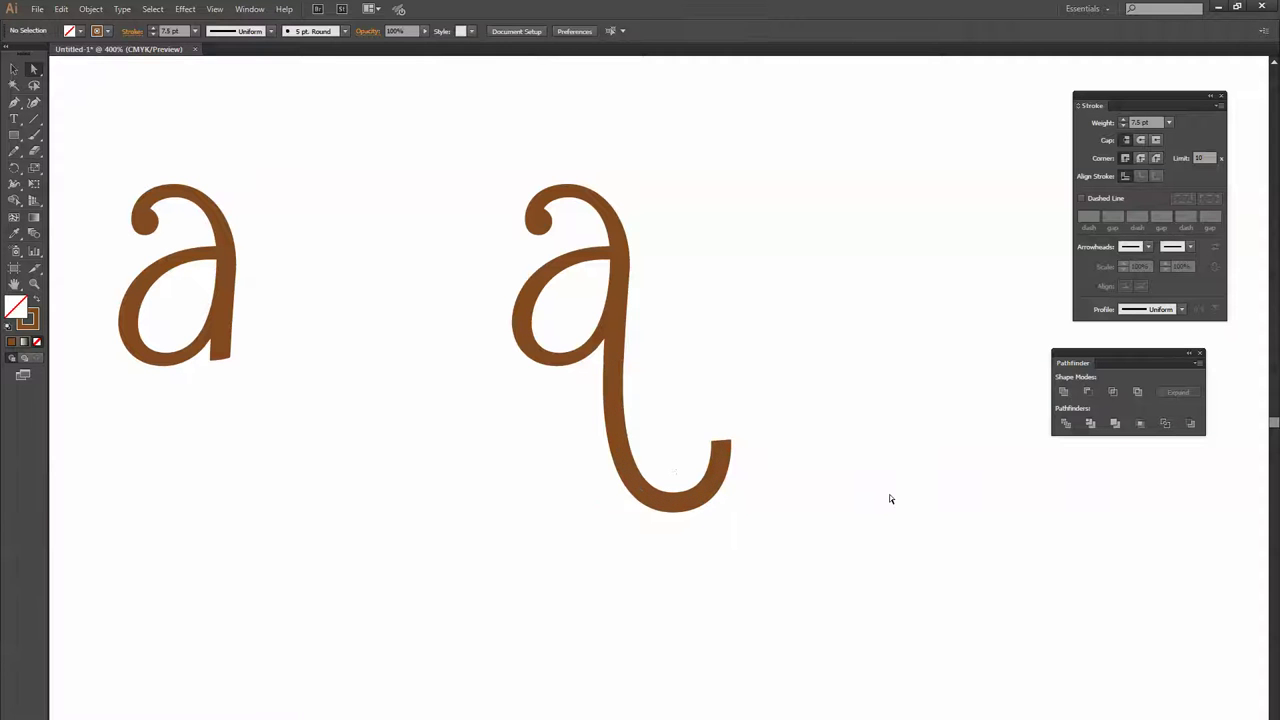
- Taper the hook's upturned end with the Width tool, undoing the extra widening
key(v)
click(721, 452)
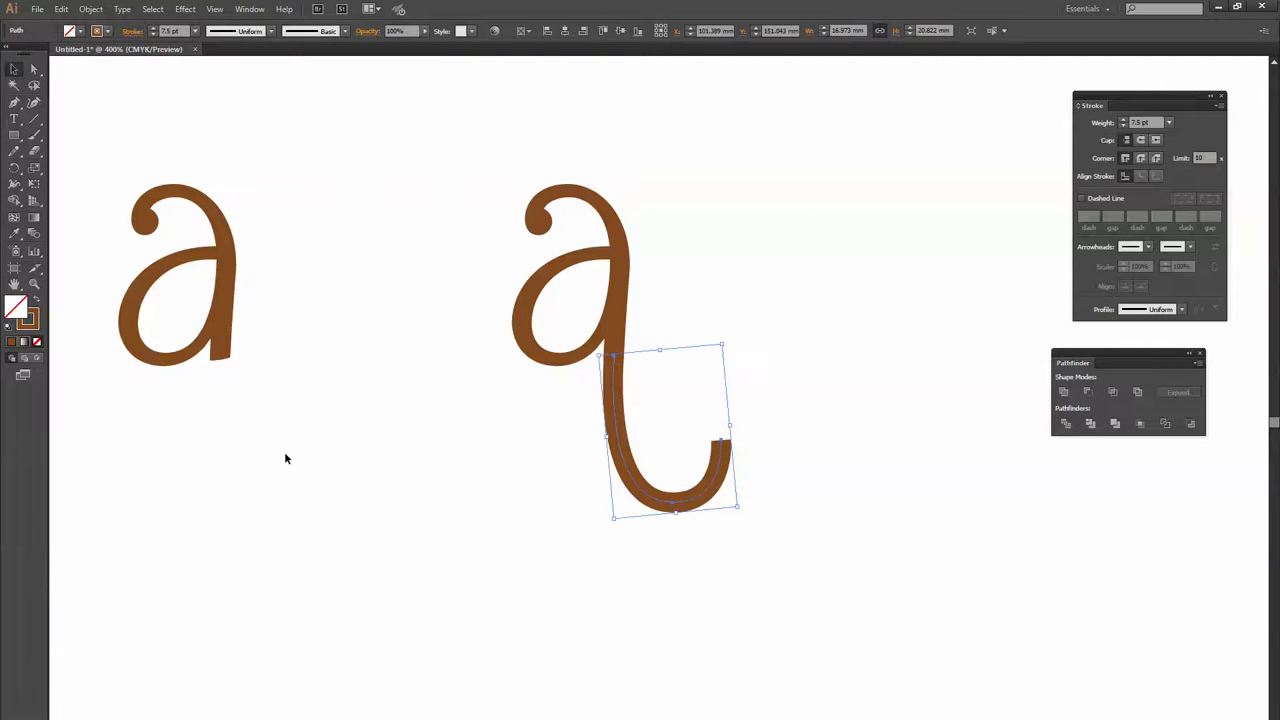
click(13, 185)
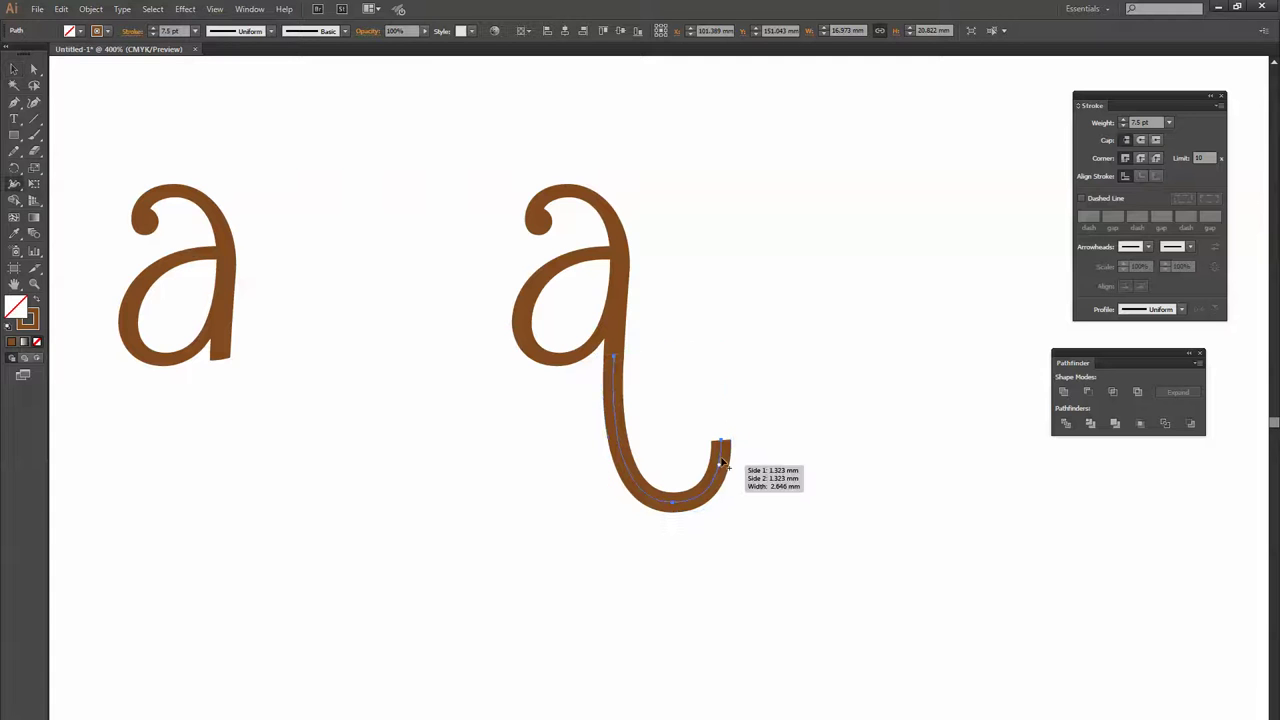
drag(728, 444, 724, 443)
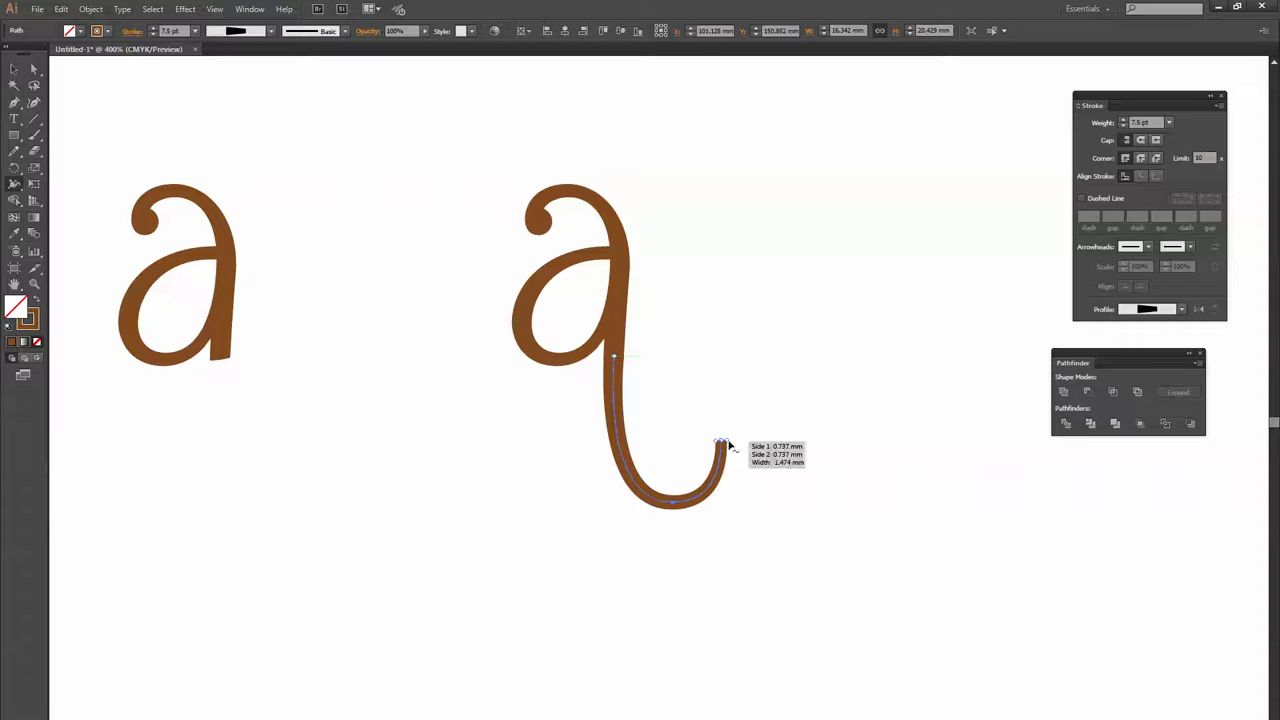
drag(728, 444, 731, 444)
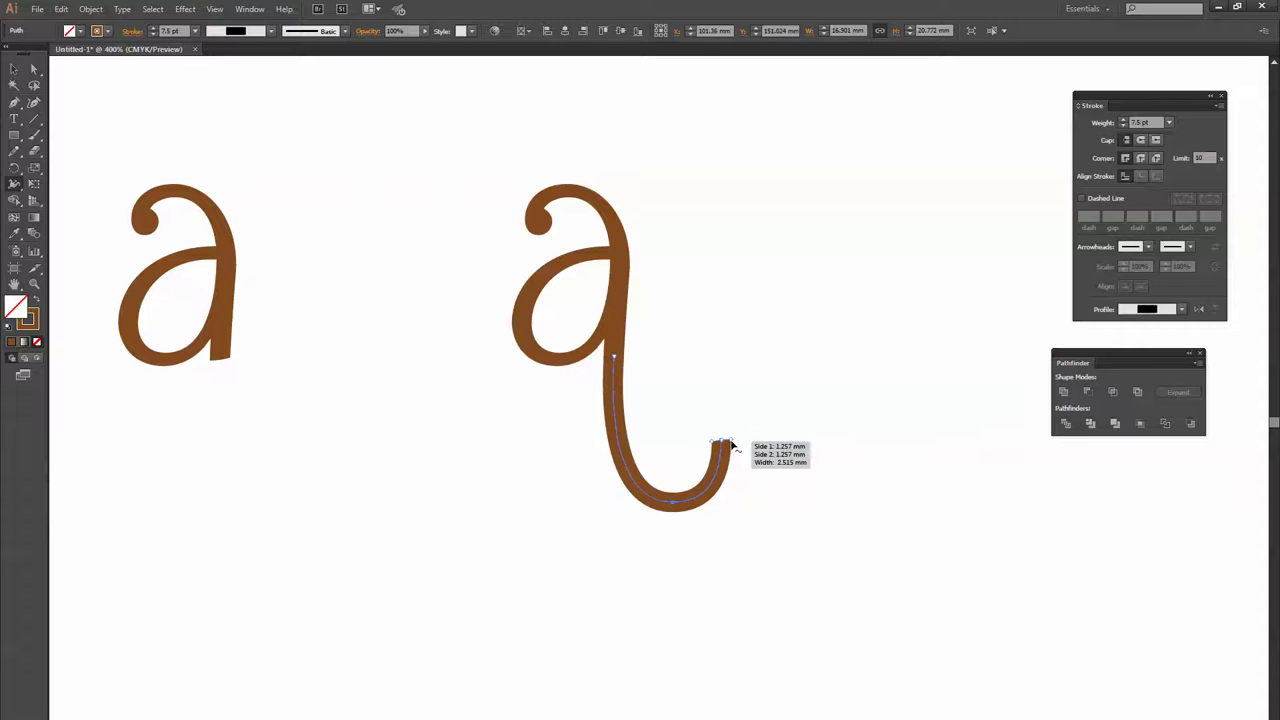
key(ctrl+z)
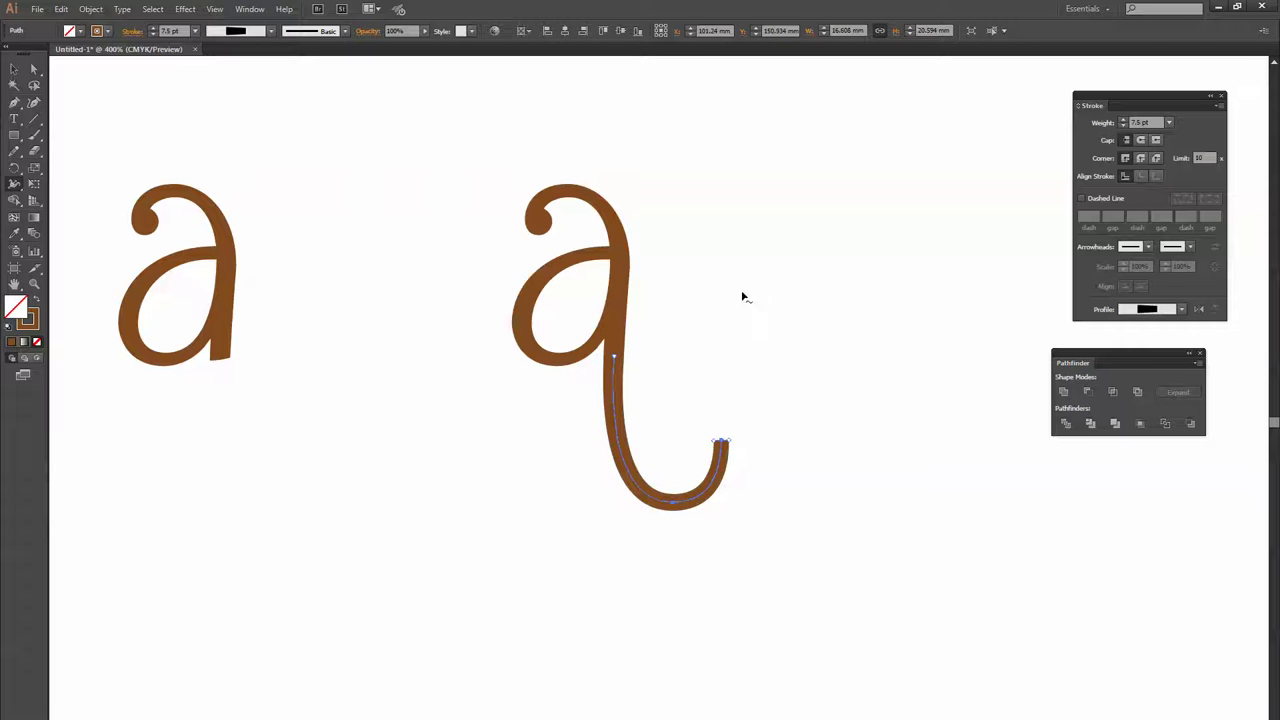
click(14, 68)
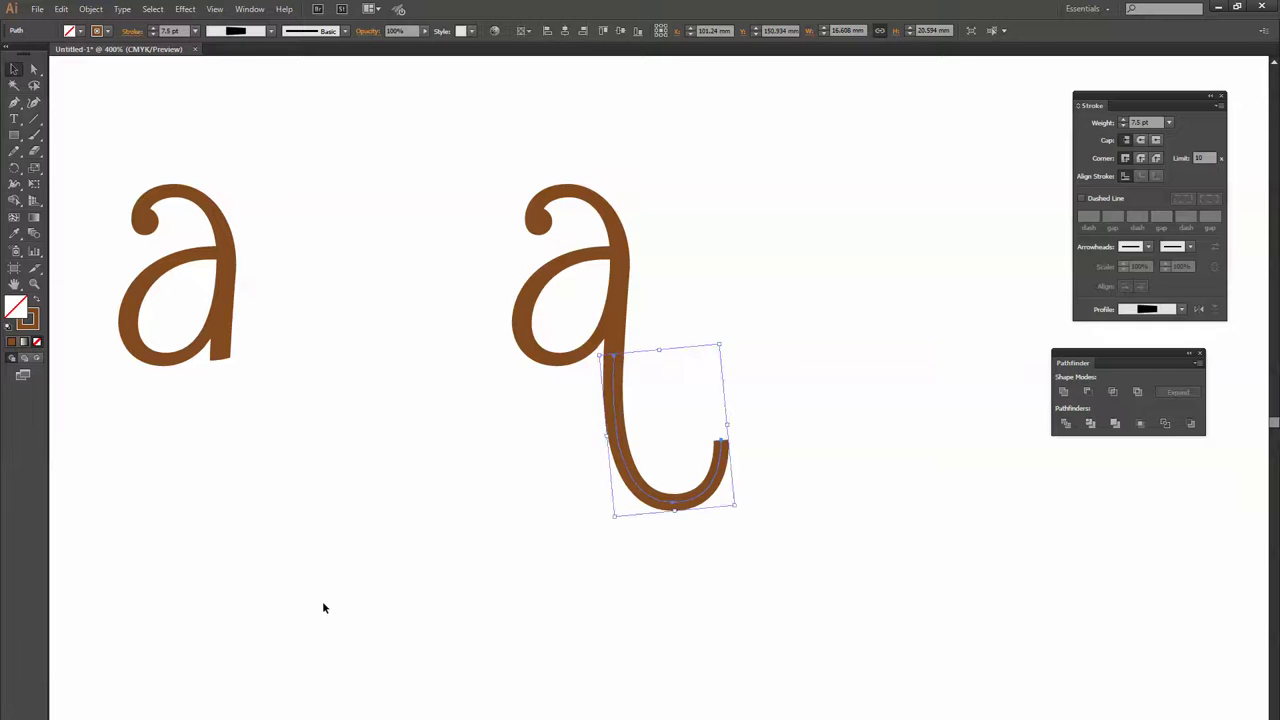
click(423, 561)
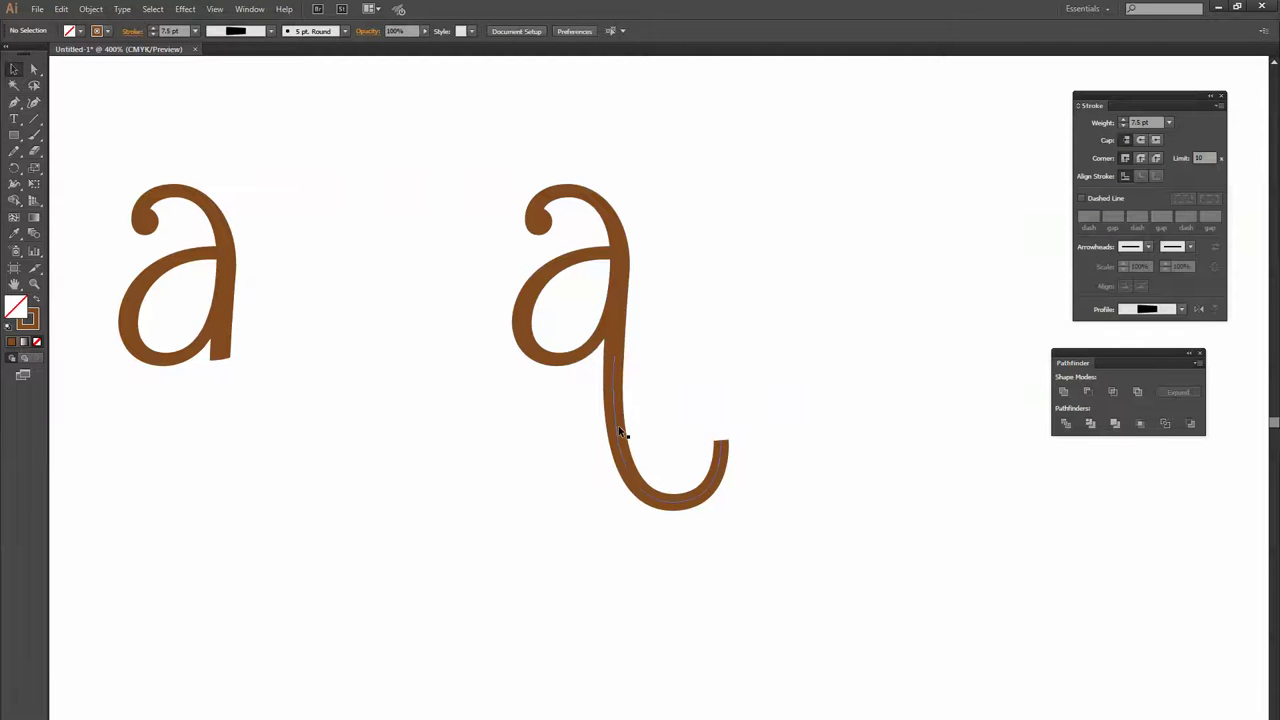
drag(616, 426, 330, 430)
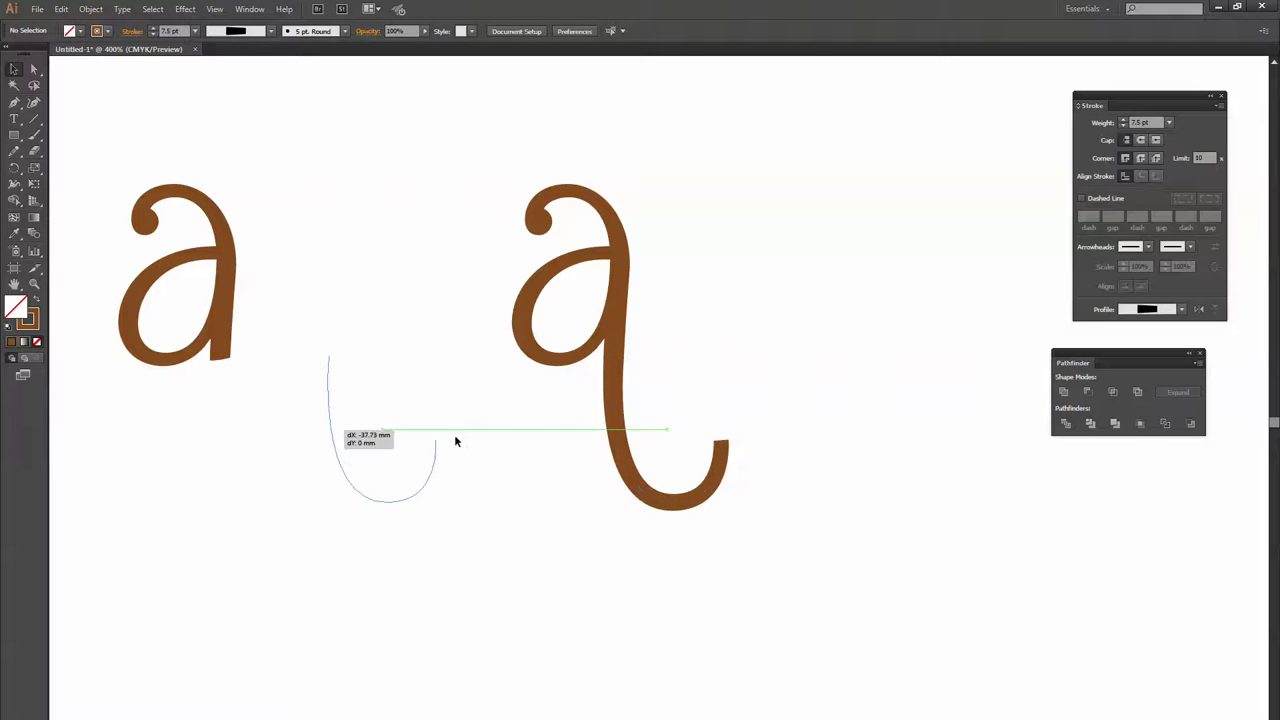
- Convert the hook attached to the right 'a' into a filled shape with Object > Path > Outline Stroke
click(645, 352)
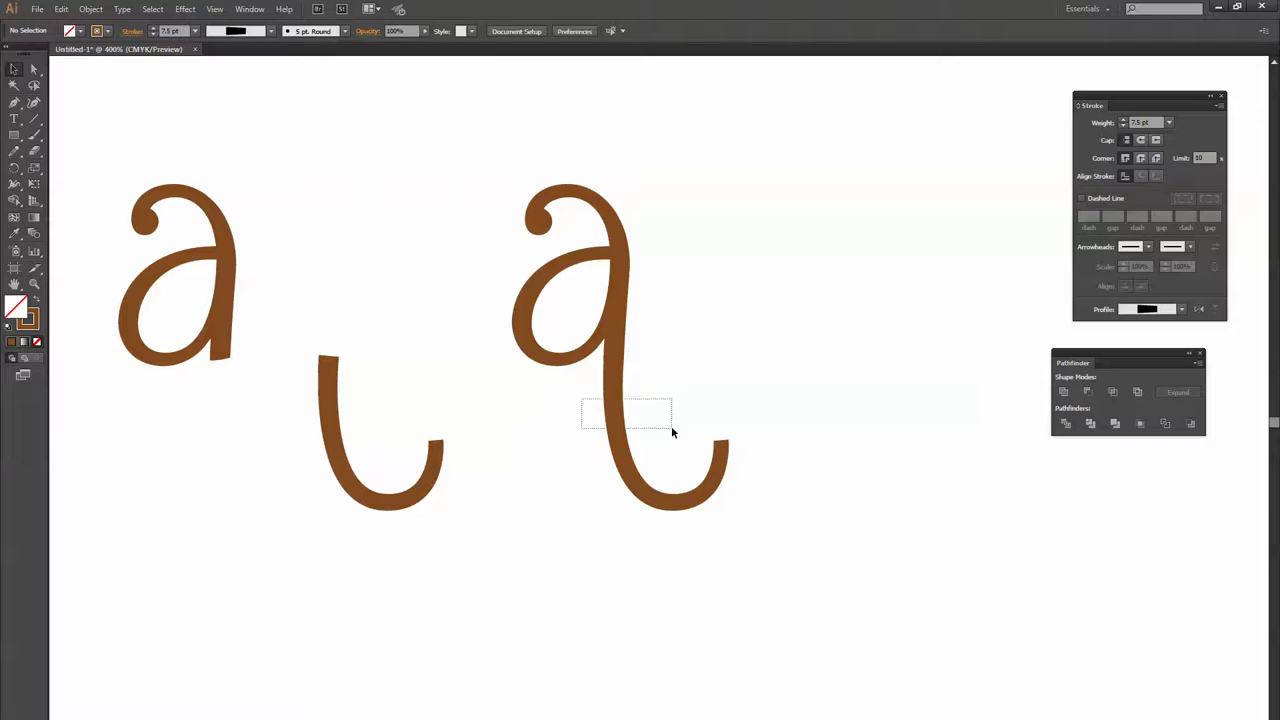
drag(582, 399, 671, 427)
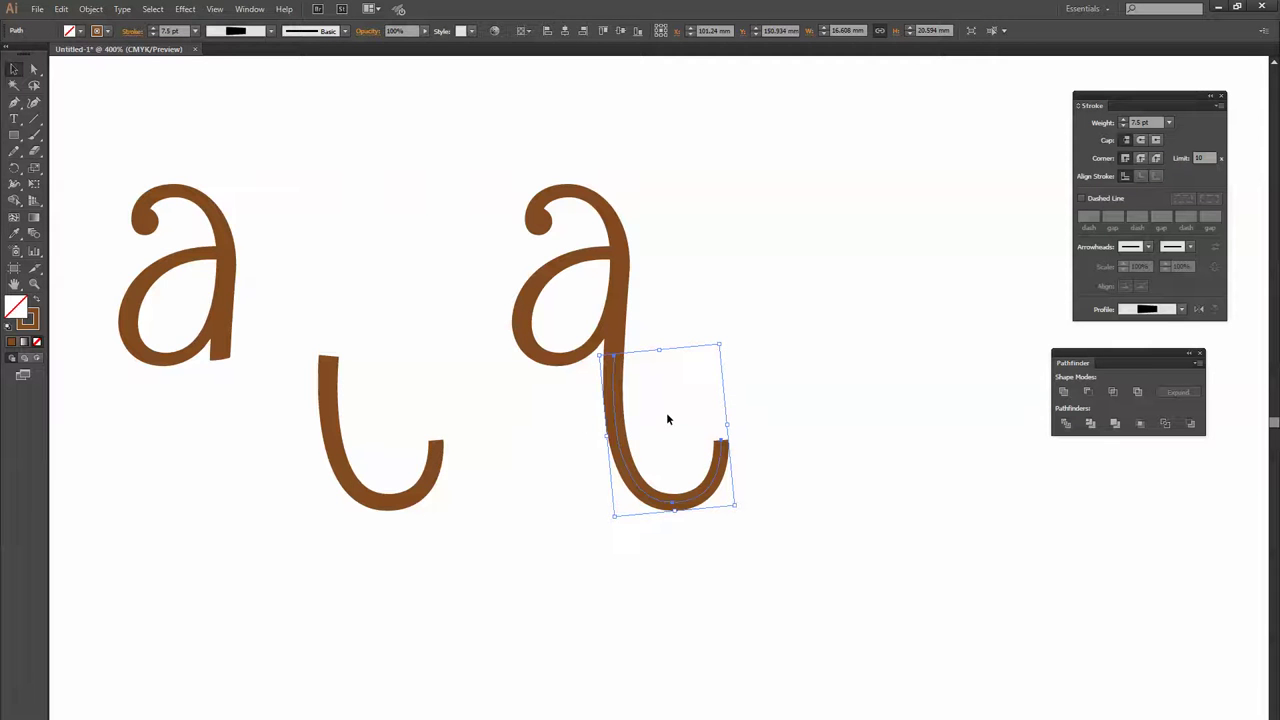
click(90, 9)
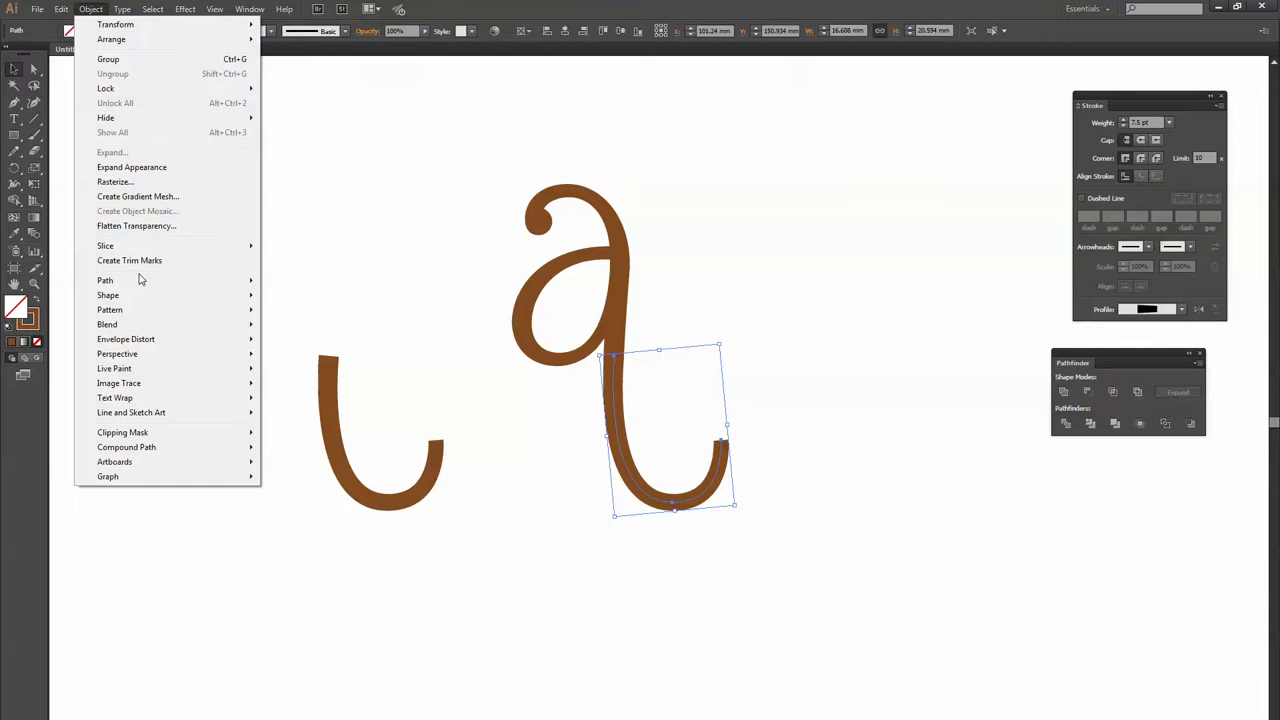
mouse_move(105, 280)
click(330, 318)
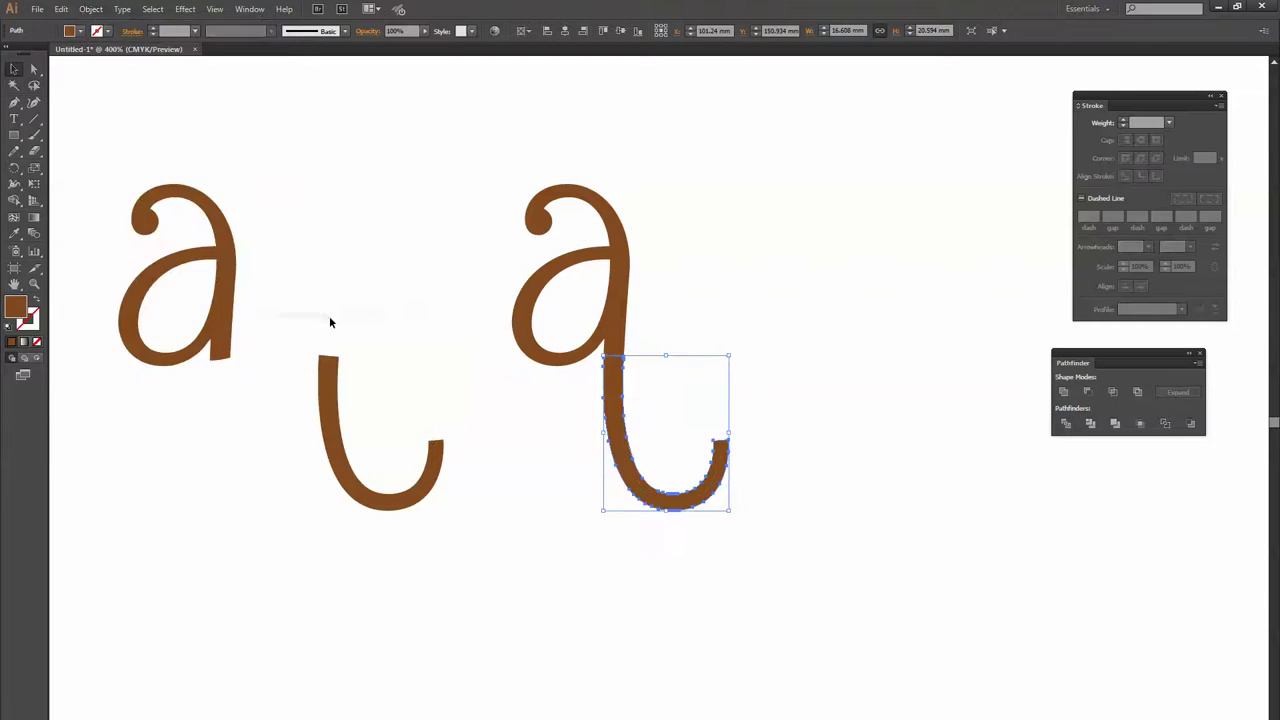
click(697, 333)
- Zoom in on the stem–hook junction and switch to Outline view
key(z)
drag(580, 340, 643, 379)
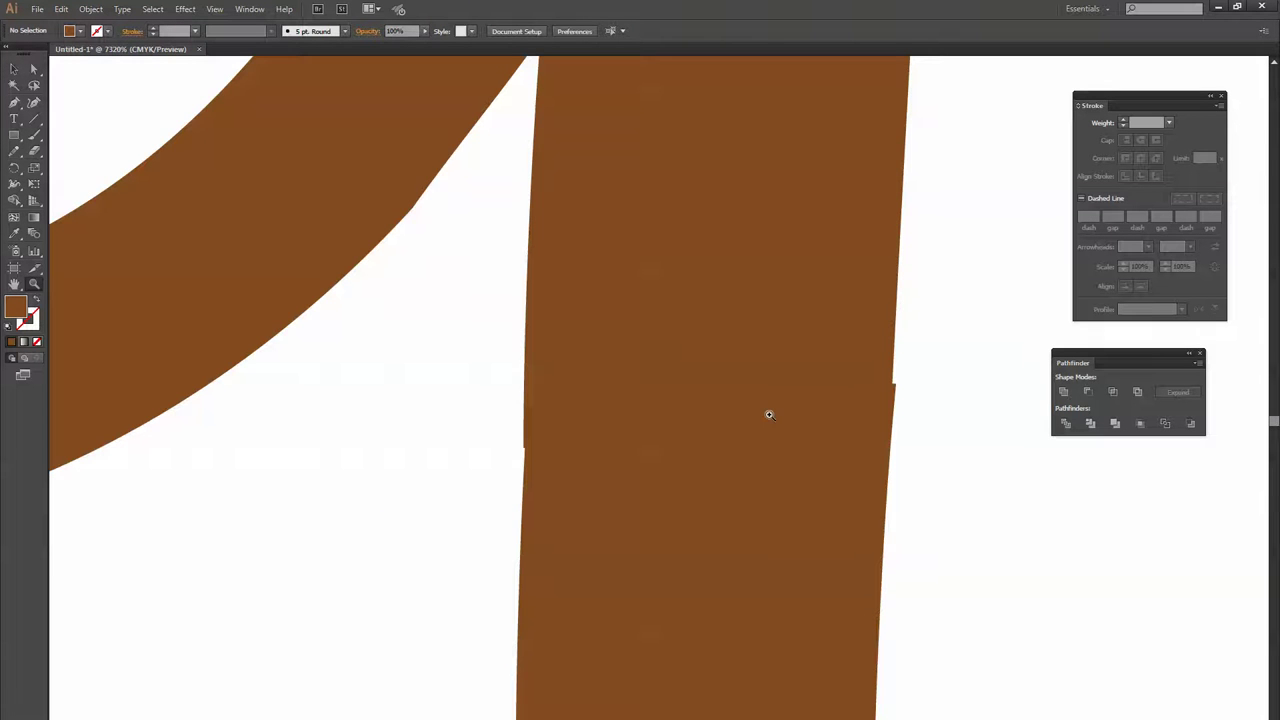
click(214, 9)
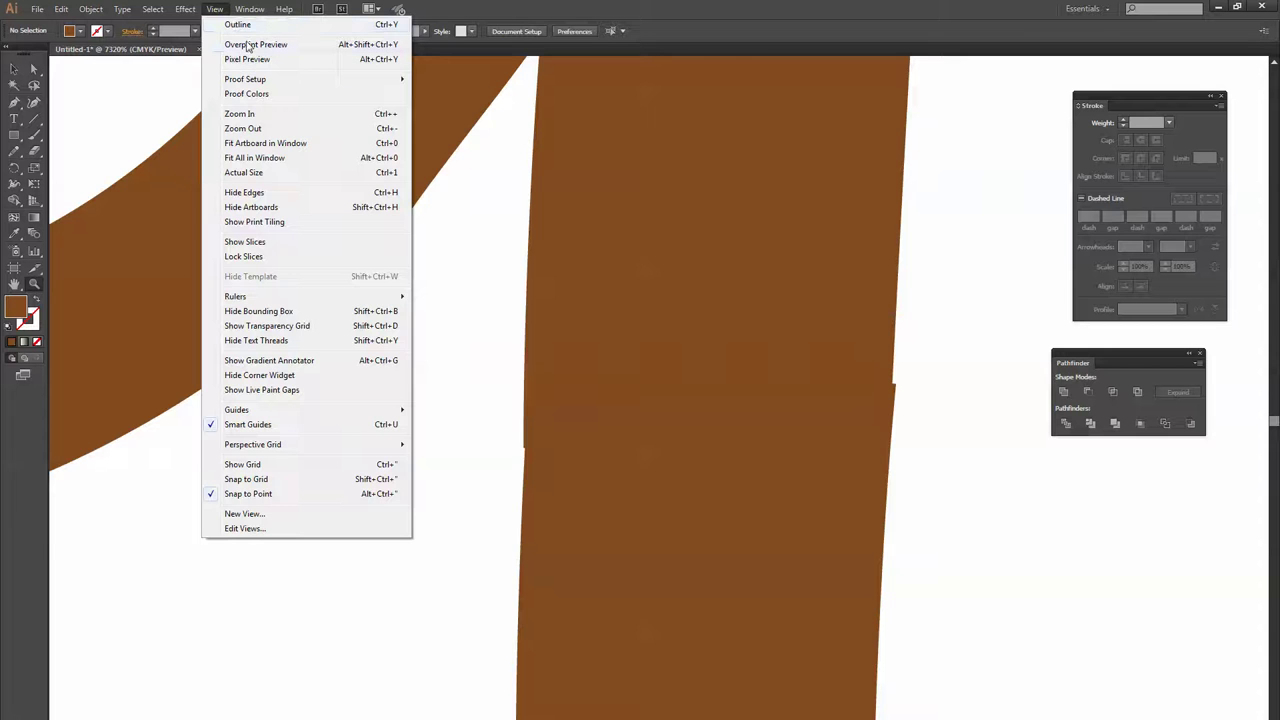
click(245, 24)
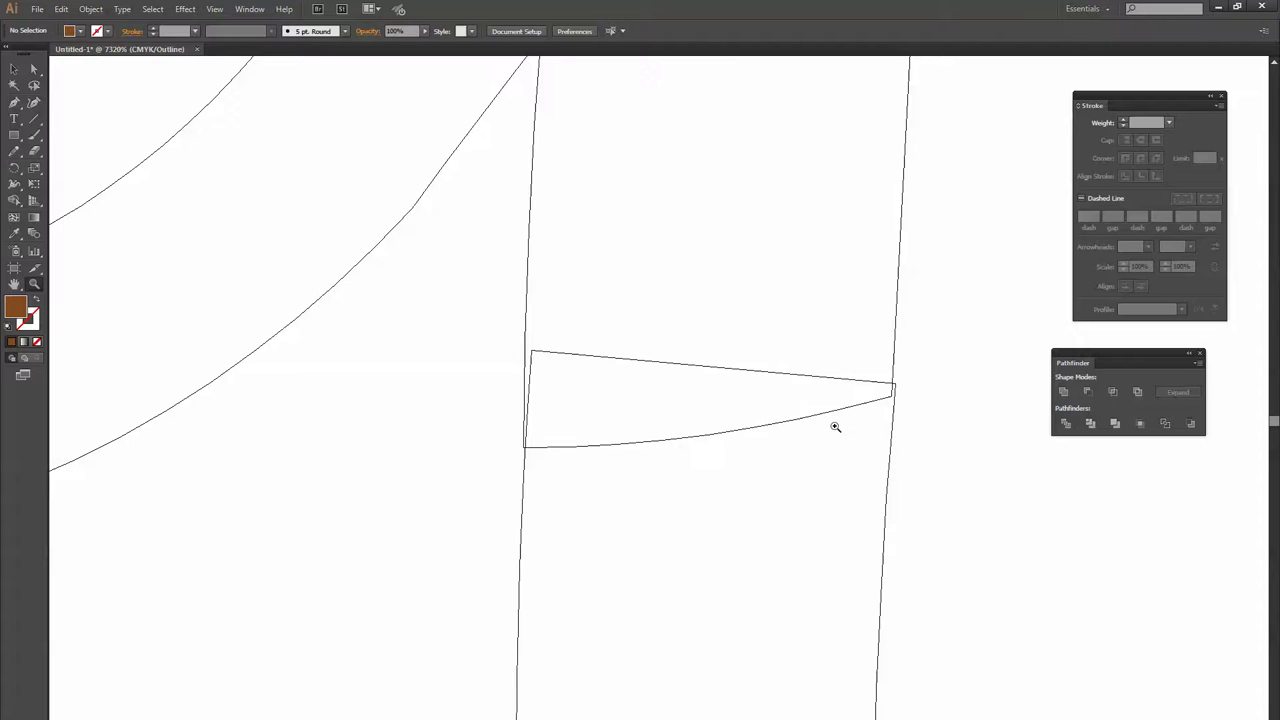
key(v)
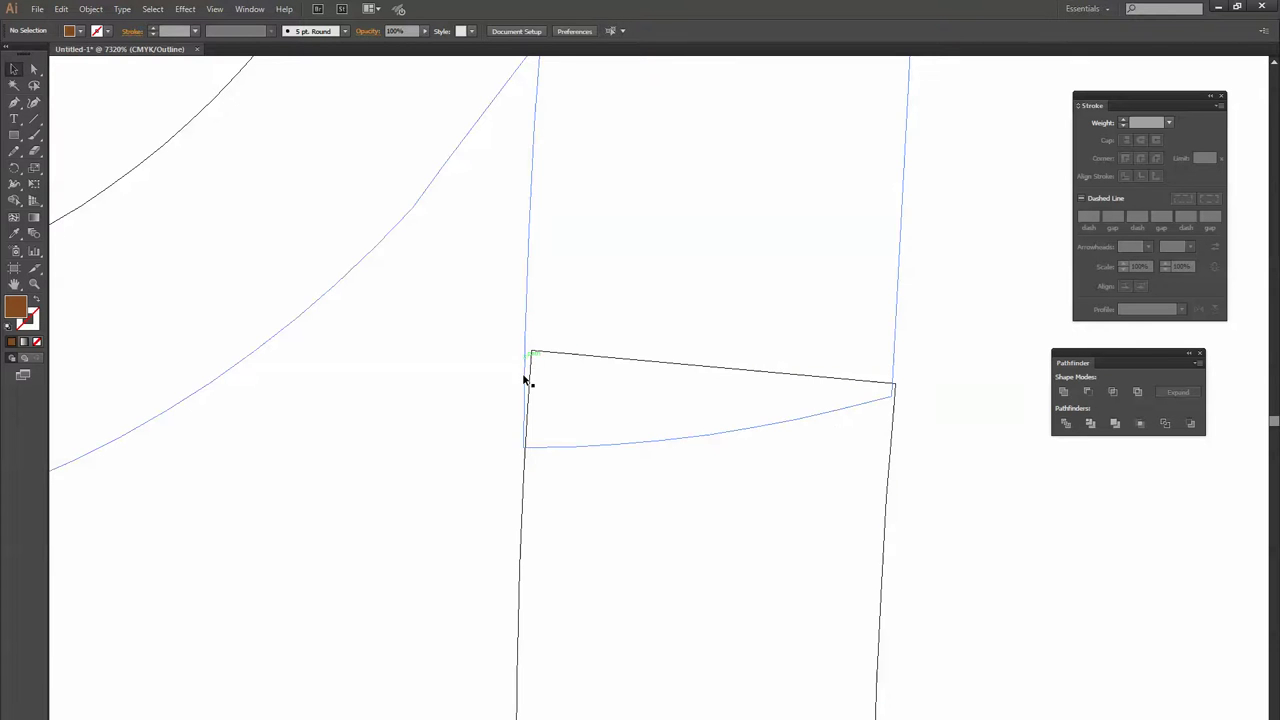
- Rotate the hook about 1.16° around a centre on its top edge
click(890, 454)
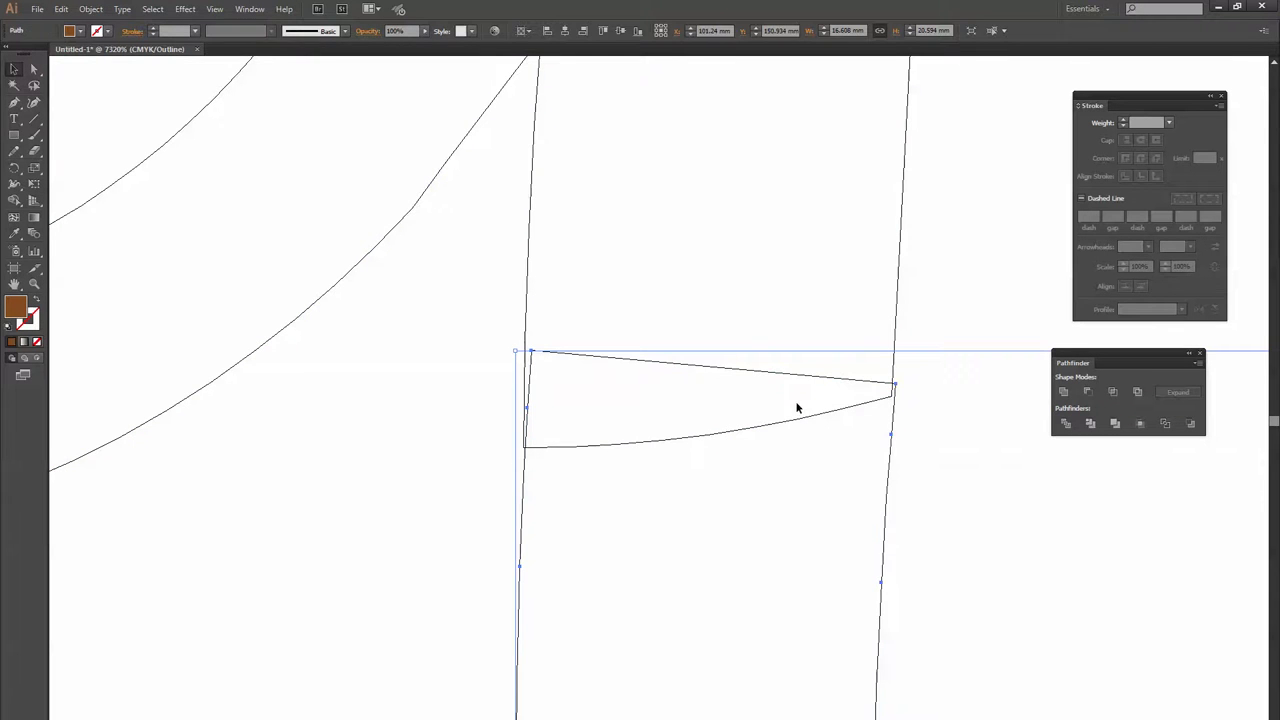
click(15, 170)
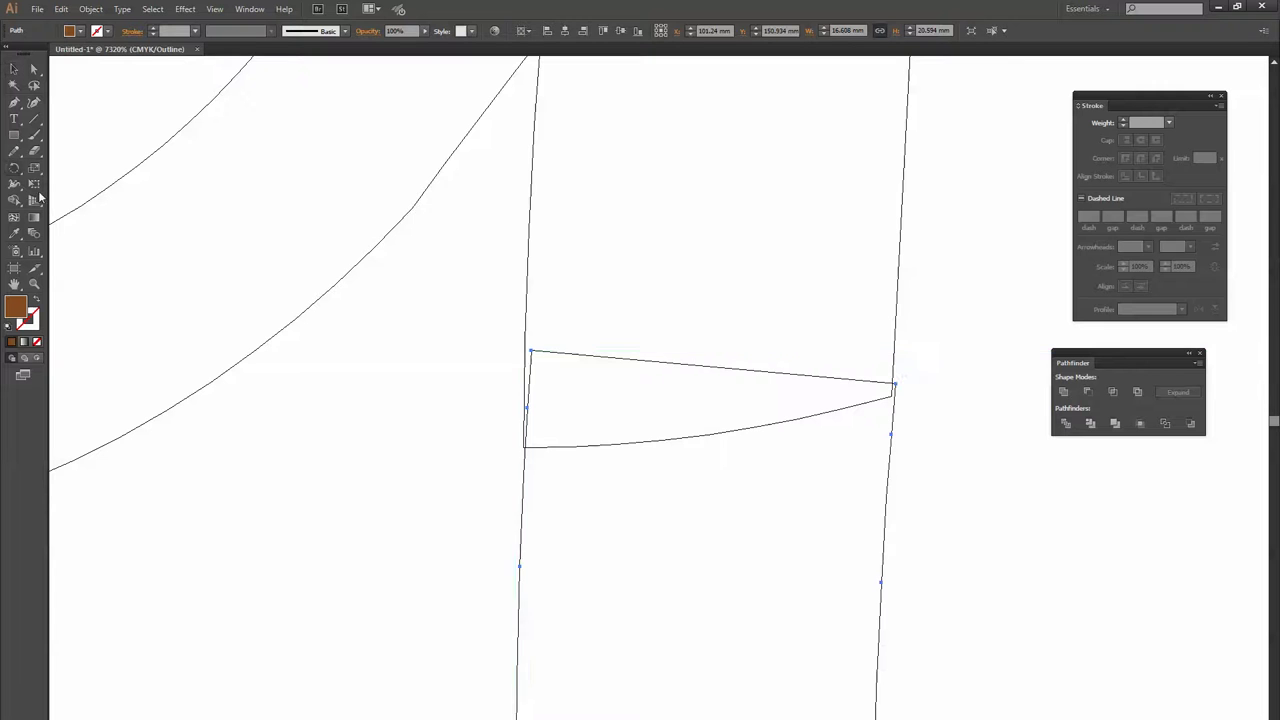
click(710, 366)
scroll(770, 409, down, 3)
scroll(769, 406, down, 2)
scroll(769, 406, down, 2)
scroll(790, 427, down, 1)
drag(941, 548, 944, 553)
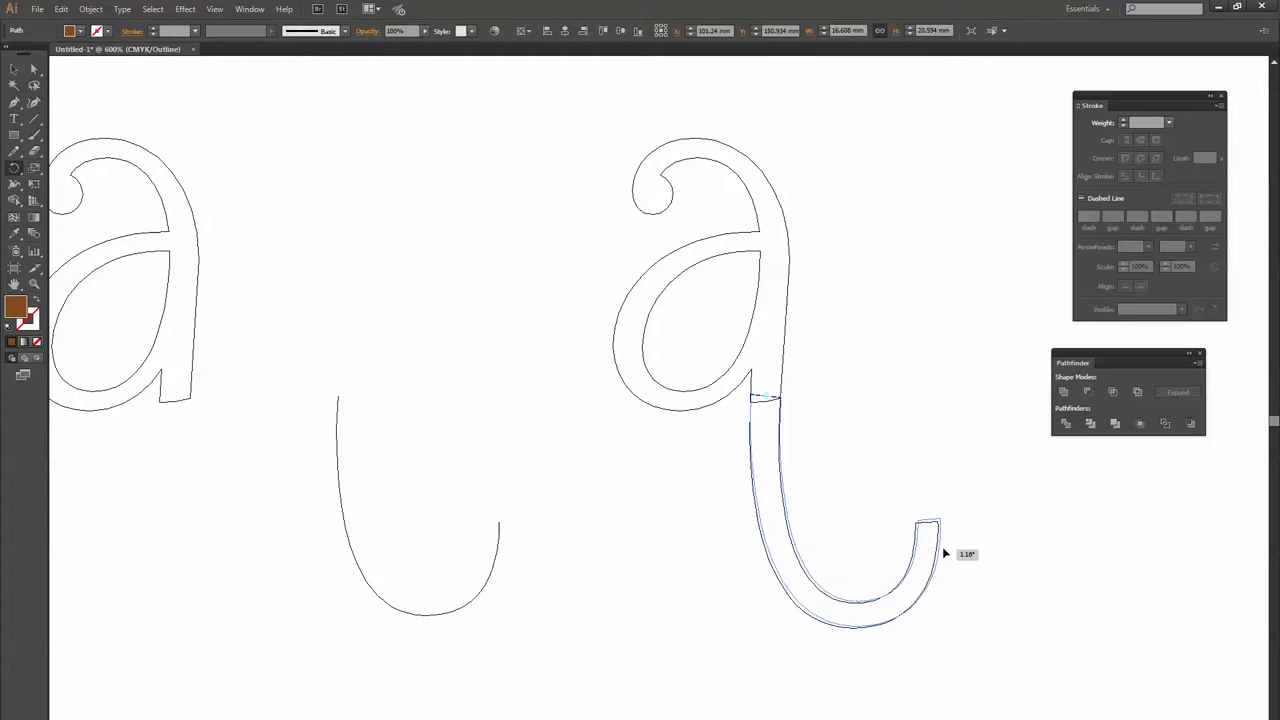
drag(944, 553, 943, 551)
scroll(770, 400, up, 1)
scroll(740, 392, up, 4)
scroll(720, 381, up, 3)
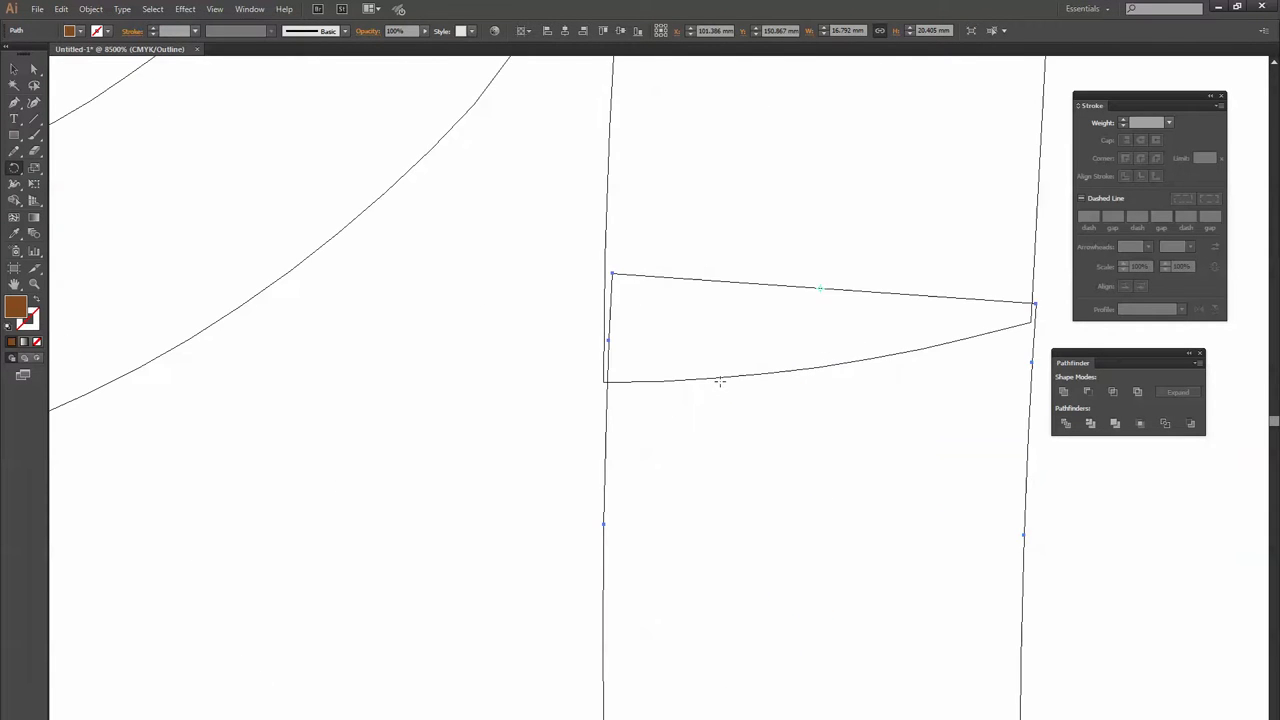
- Nudge the hook sideways toward the stem and rotate it about 1.74° more
key(v)
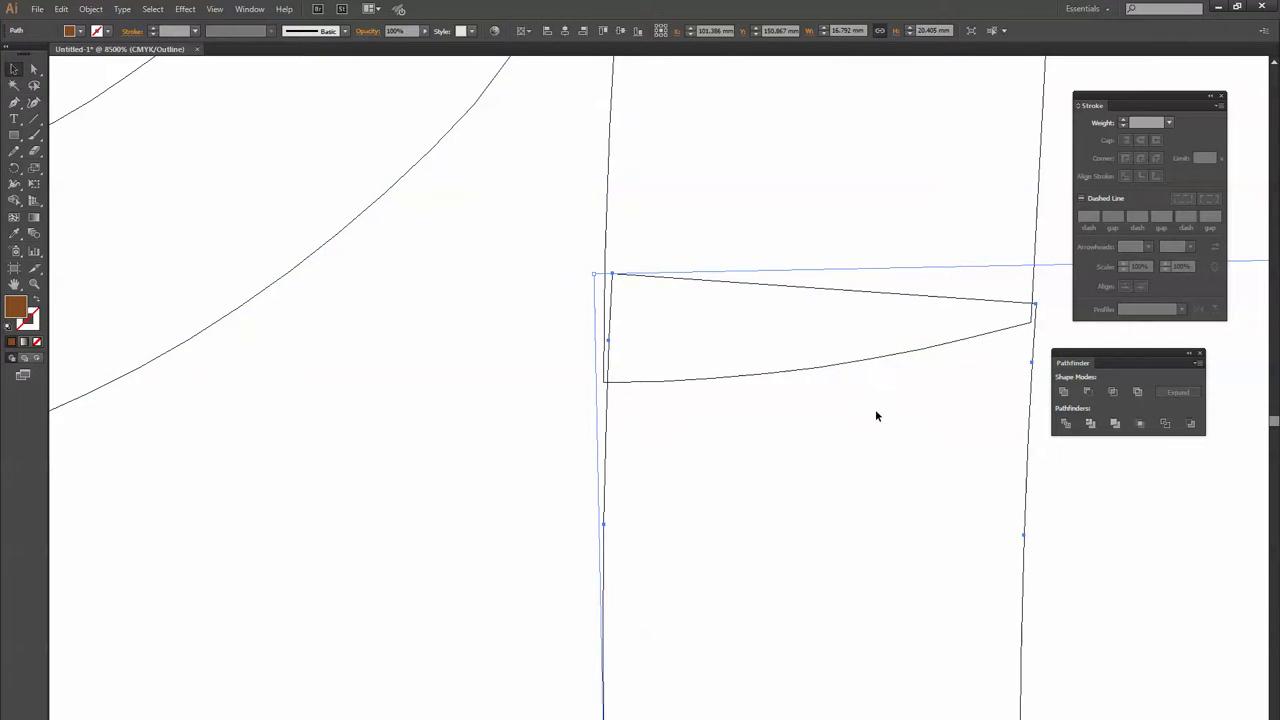
click(875, 409)
drag(1033, 354, 1025, 357)
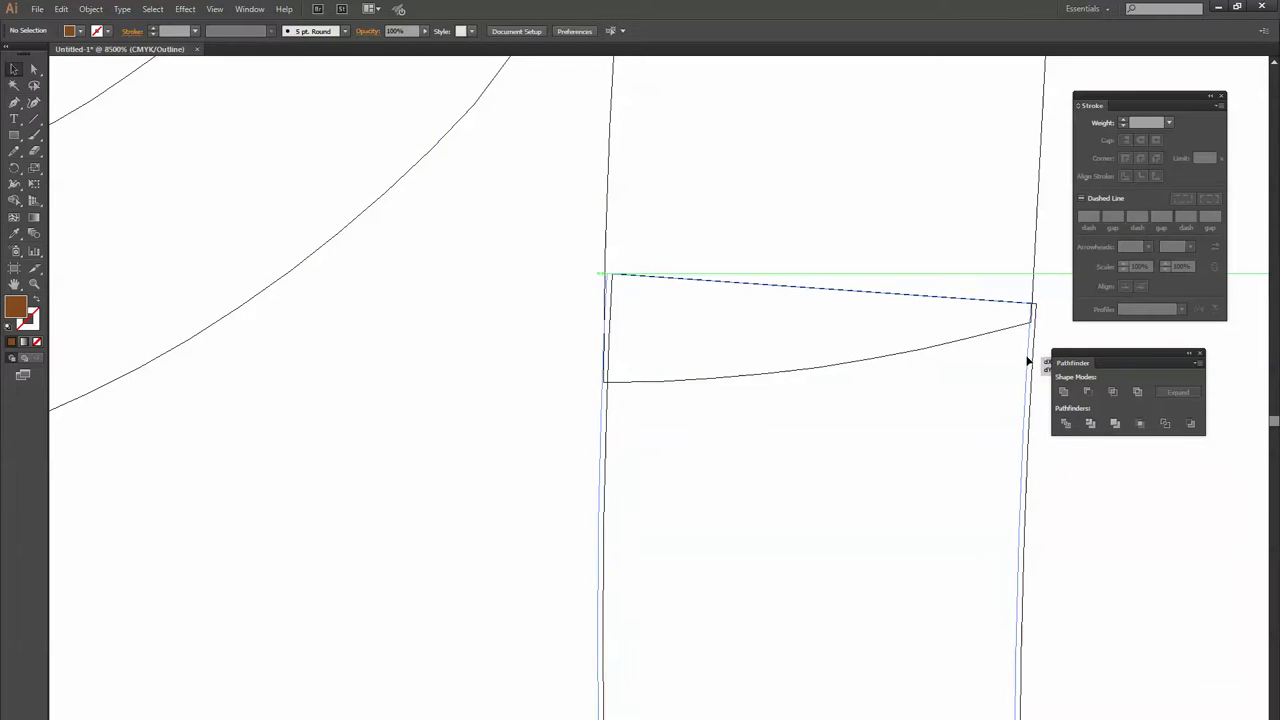
drag(1025, 360, 1026, 358)
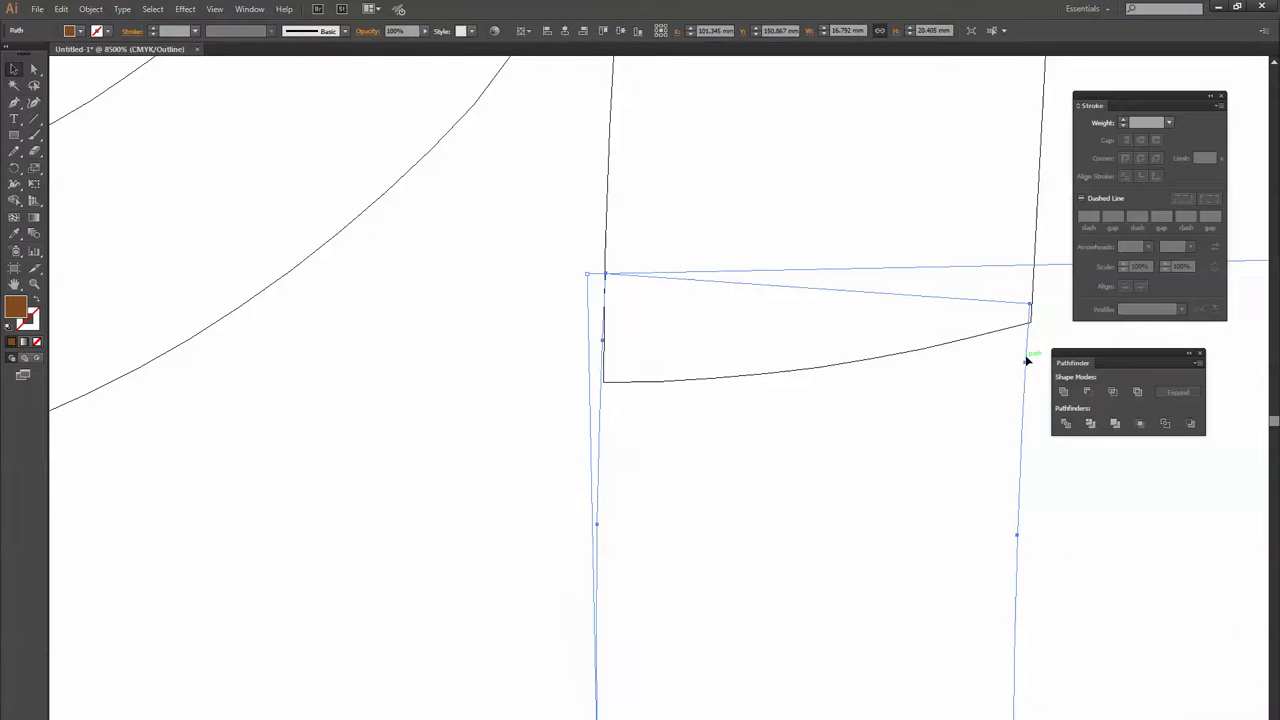
key(r)
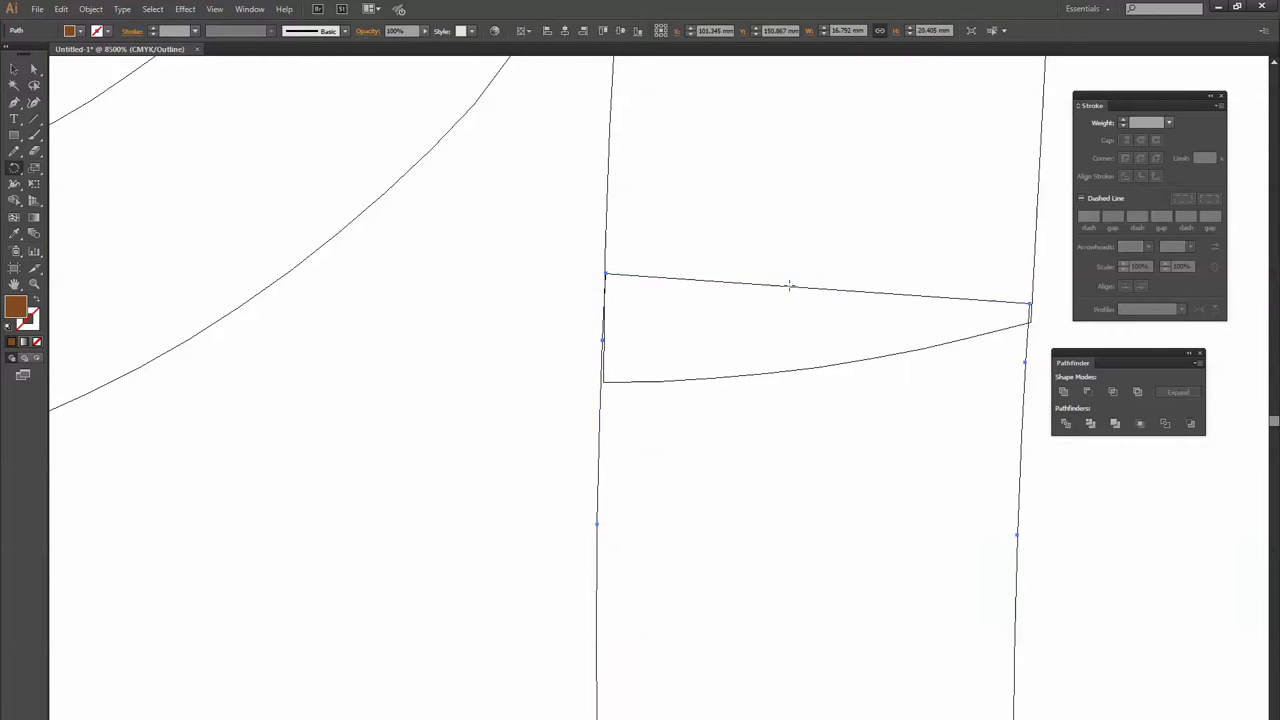
scroll(858, 443, down, 5)
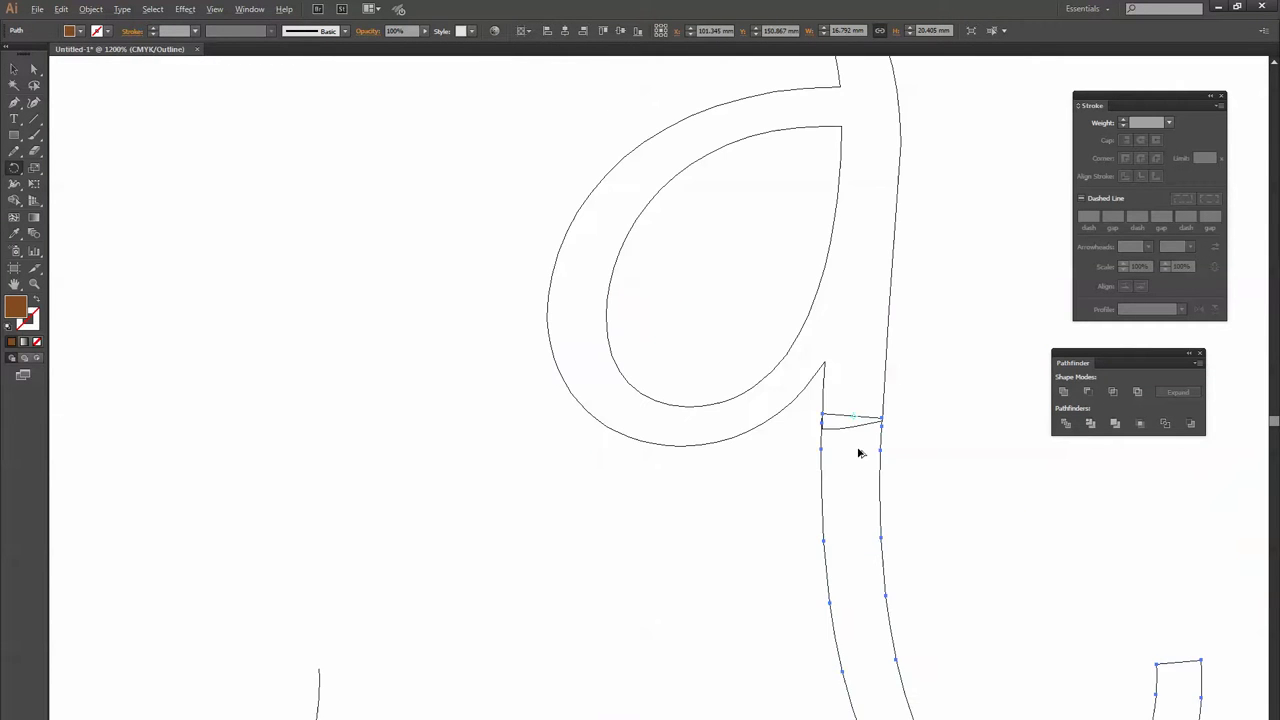
drag(1201, 660, 1203, 647)
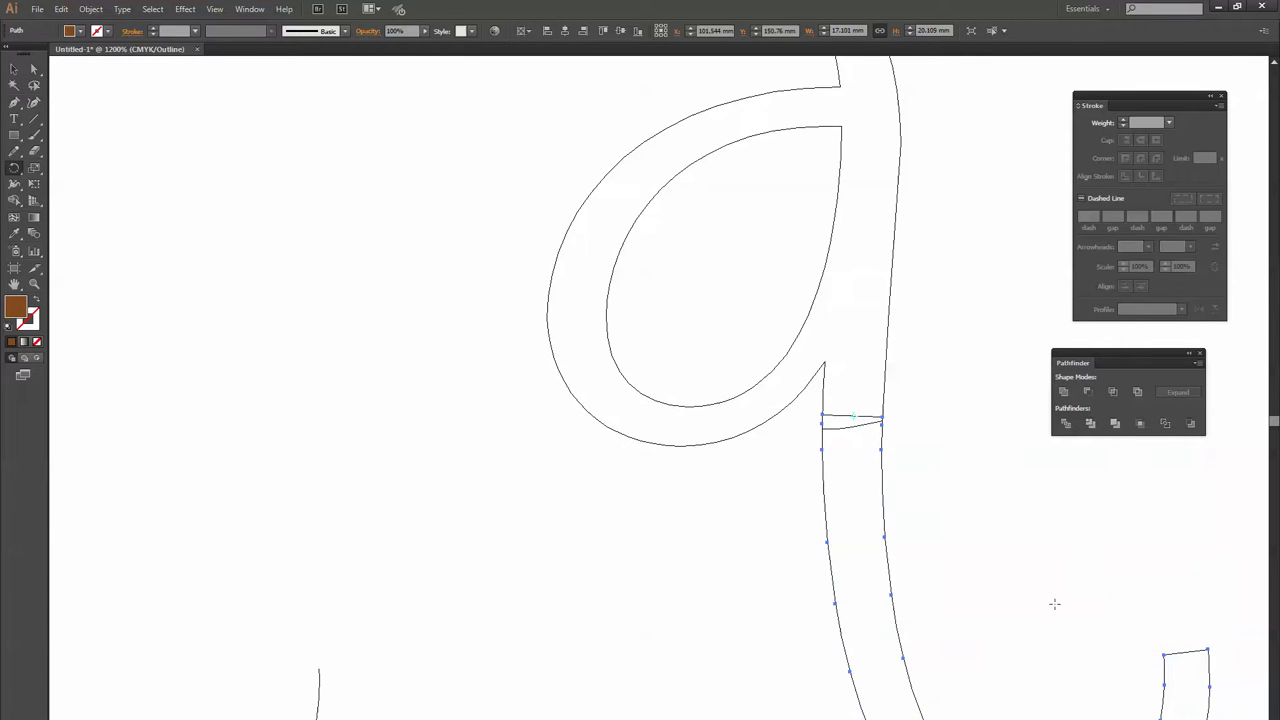
scroll(829, 414, up, 4)
scroll(827, 413, up, 2)
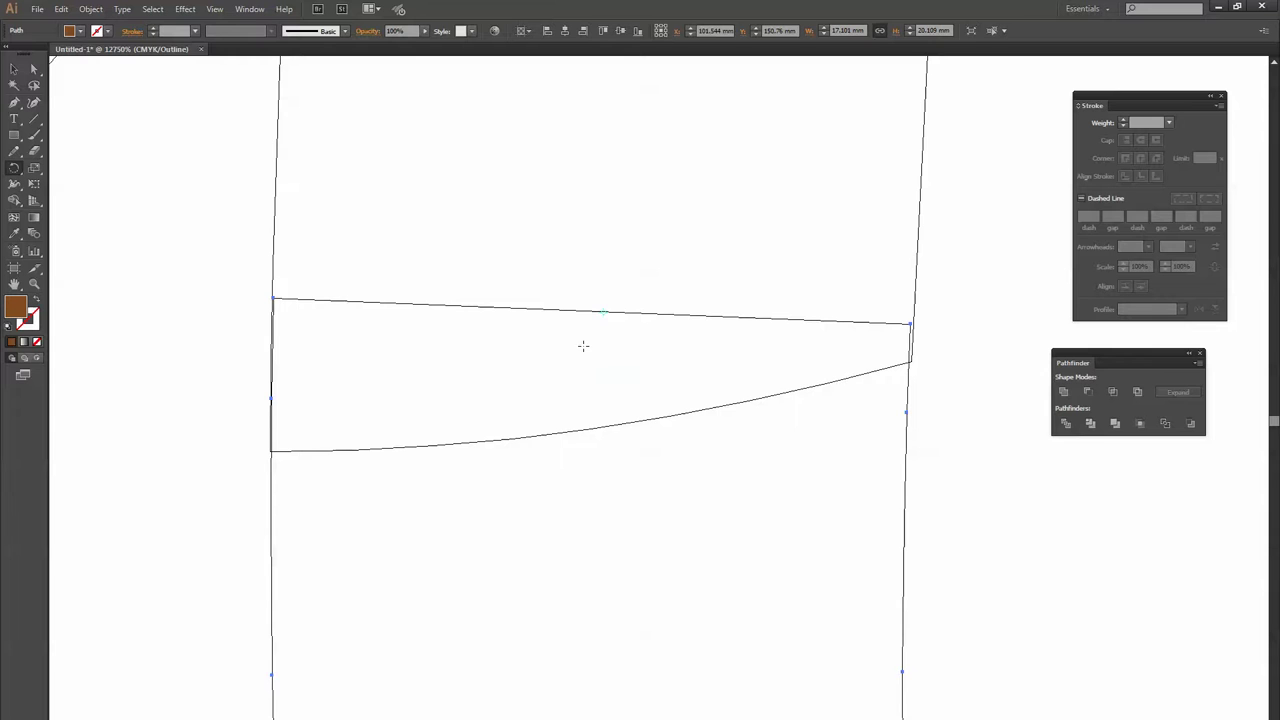
- Drag the hook's top-right corner point onto the 'a' stem's edge
key(a)
click(937, 394)
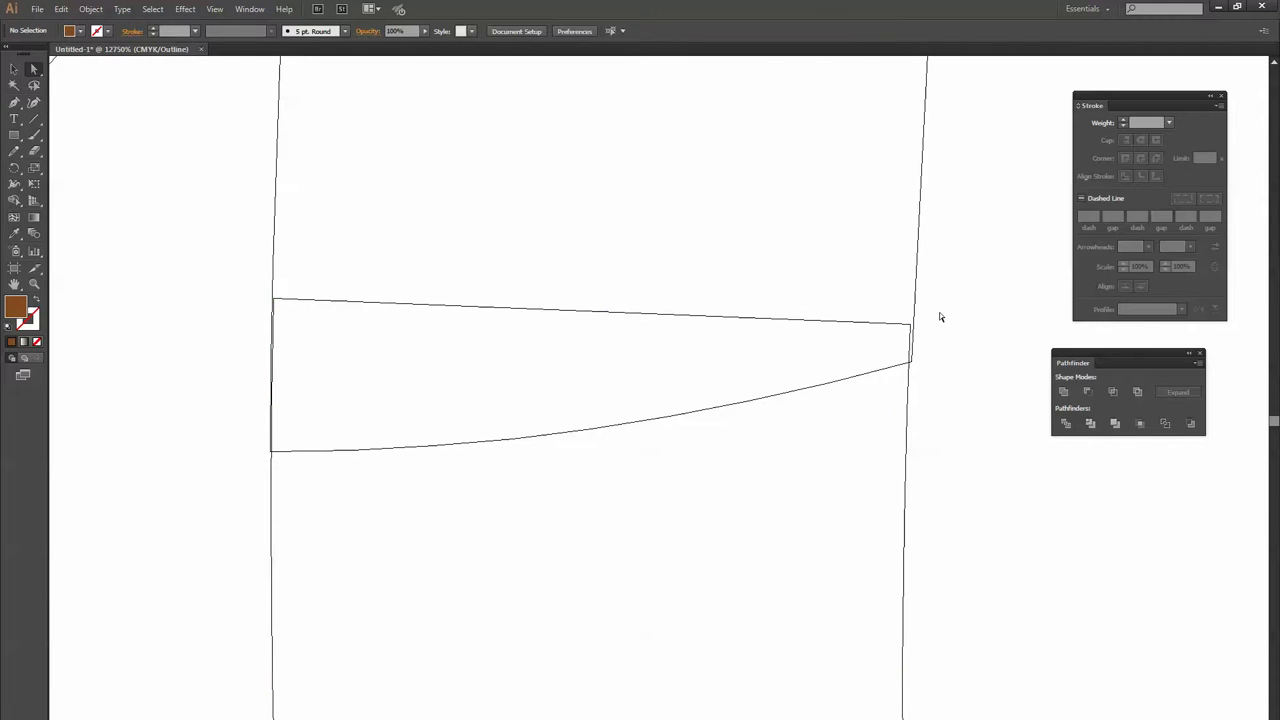
click(910, 325)
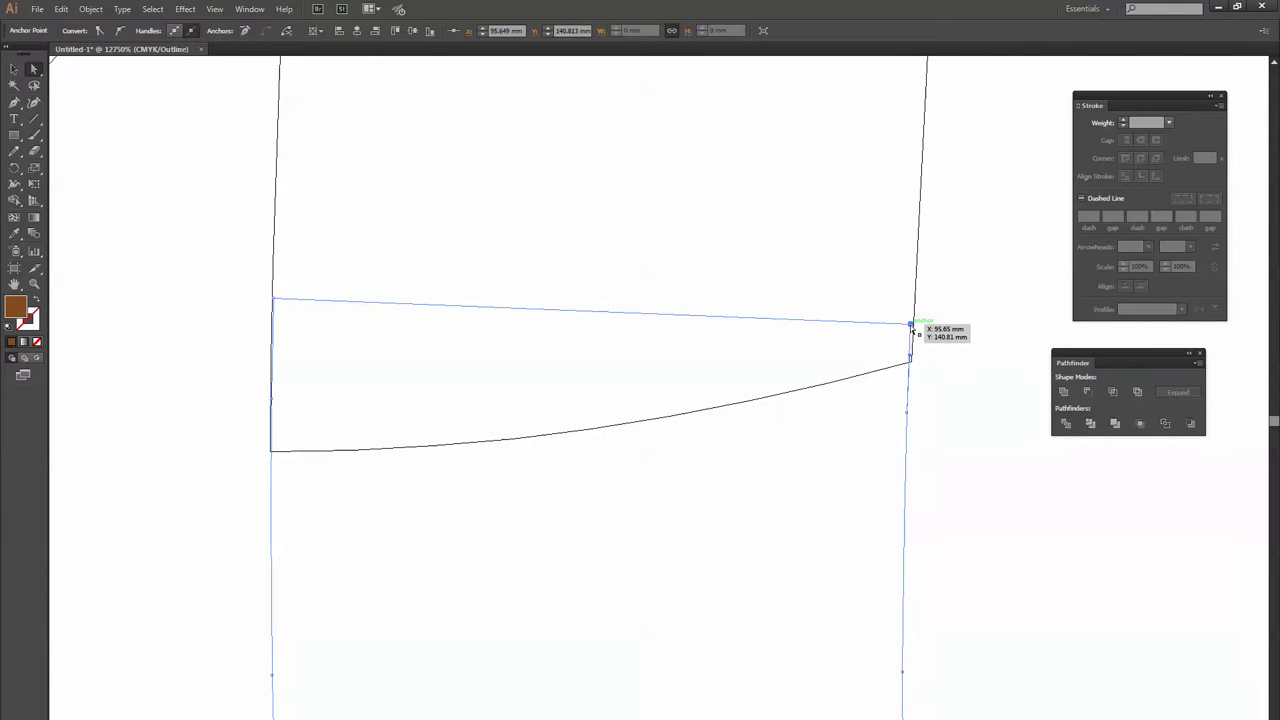
drag(910, 325, 914, 327)
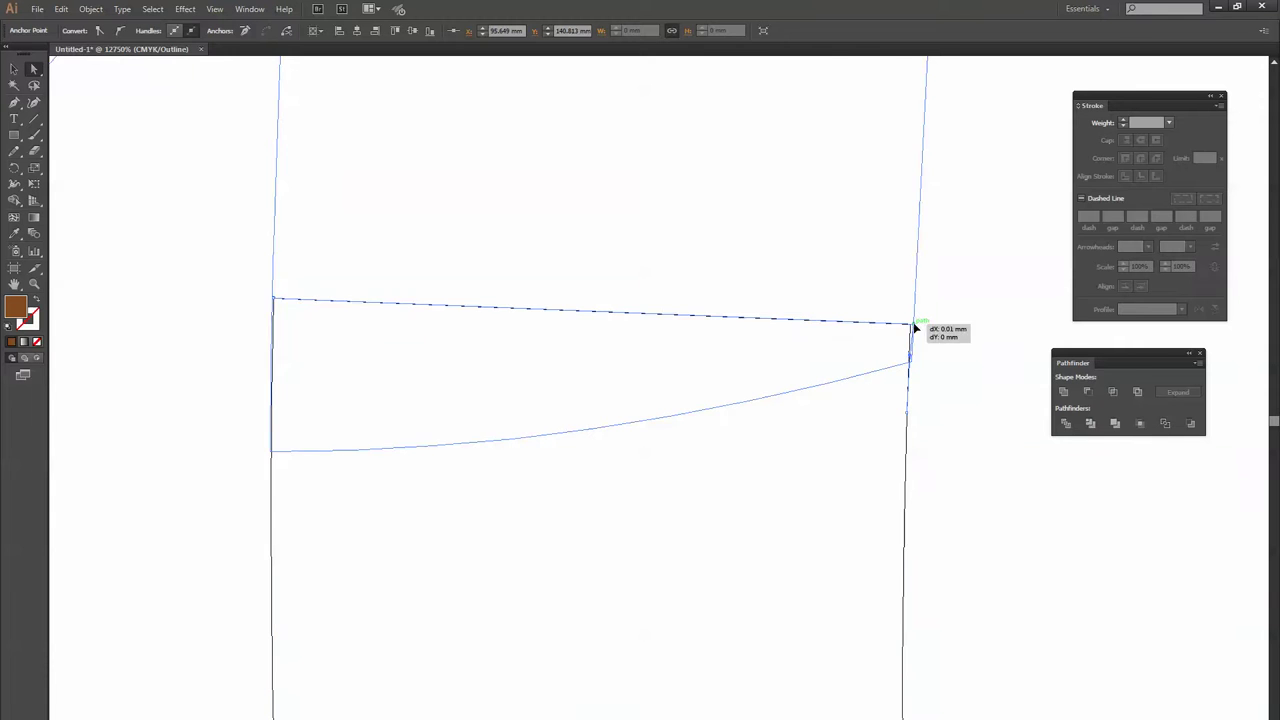
click(922, 466)
- Check the stem-edge anchor and the hook's top-left corner, then zoom out
click(907, 414)
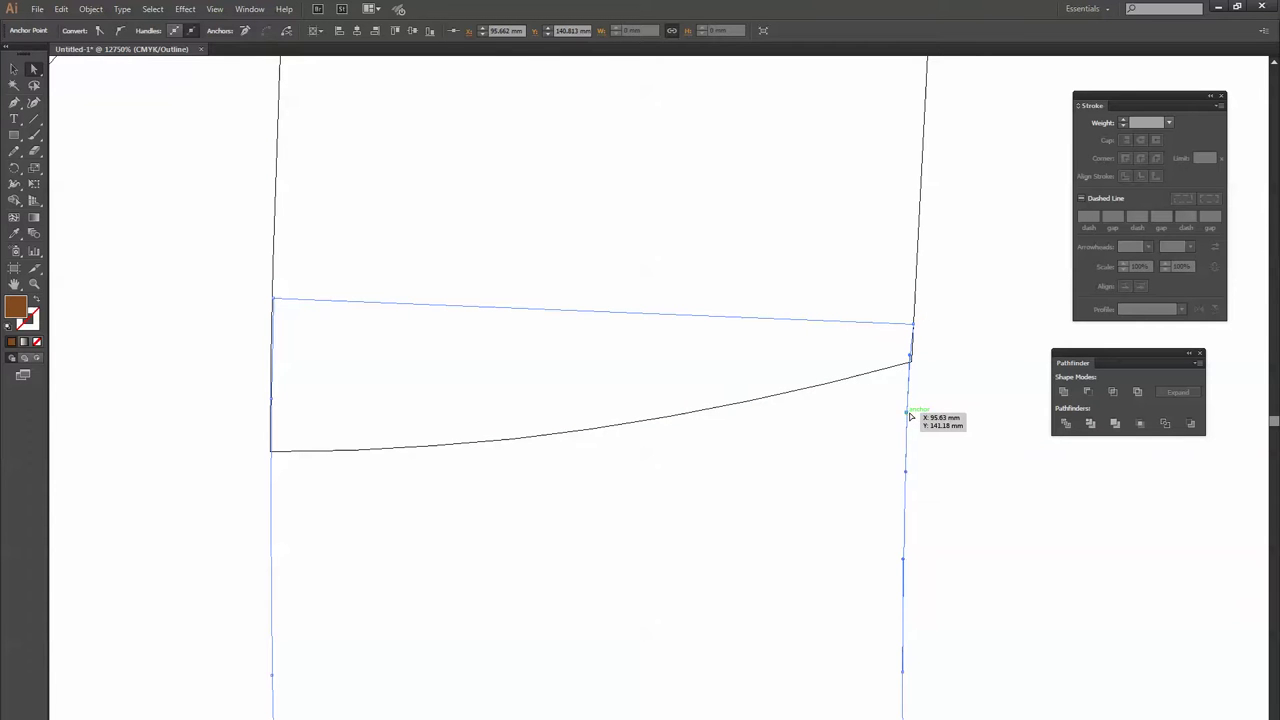
click(909, 414)
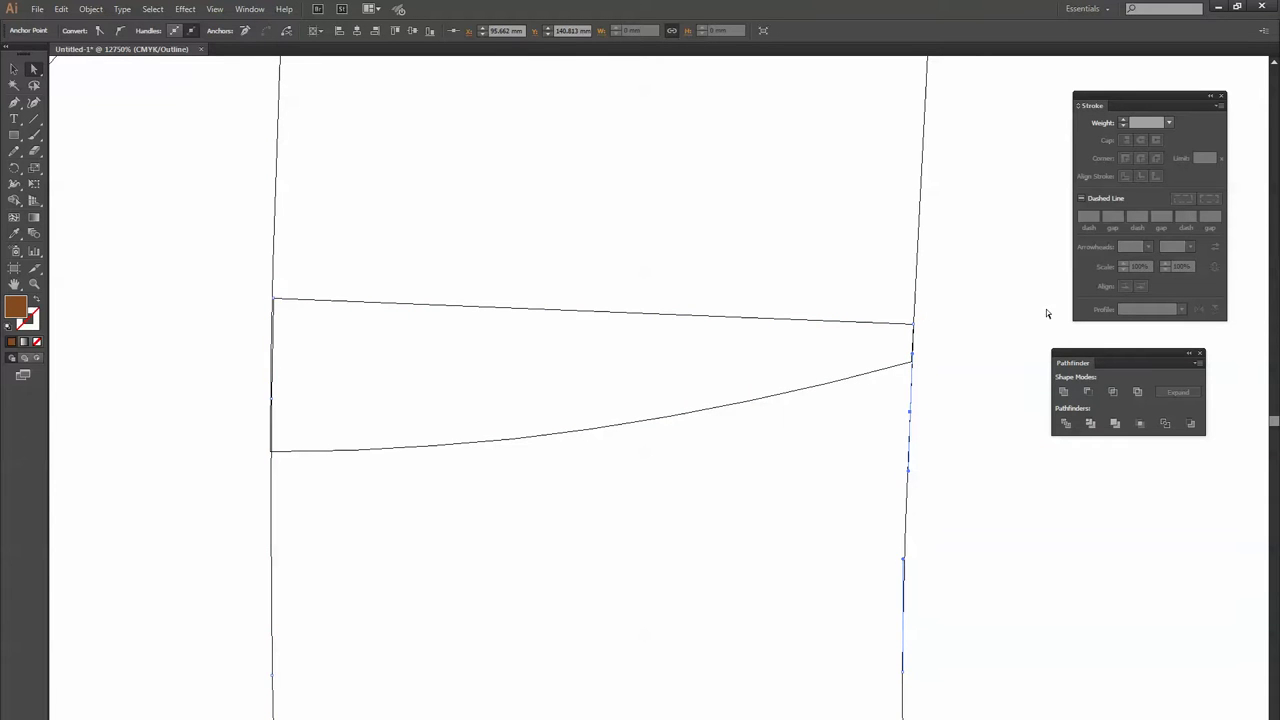
click(227, 330)
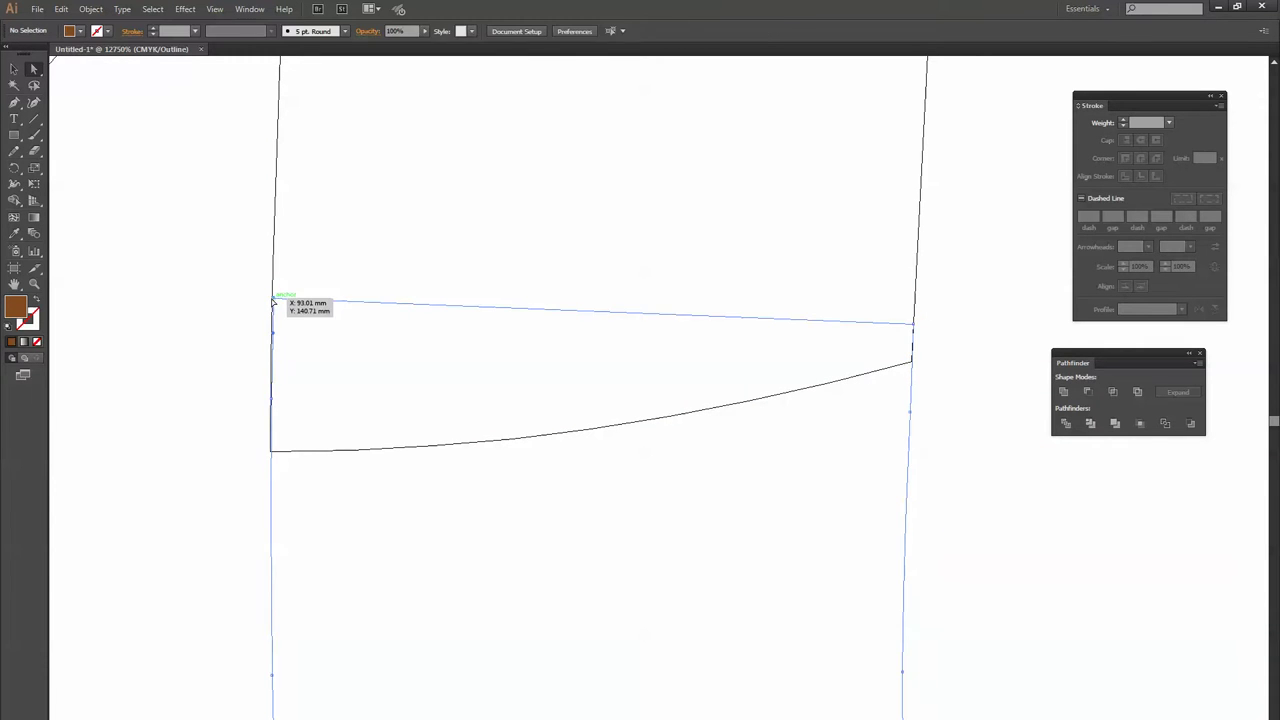
click(272, 299)
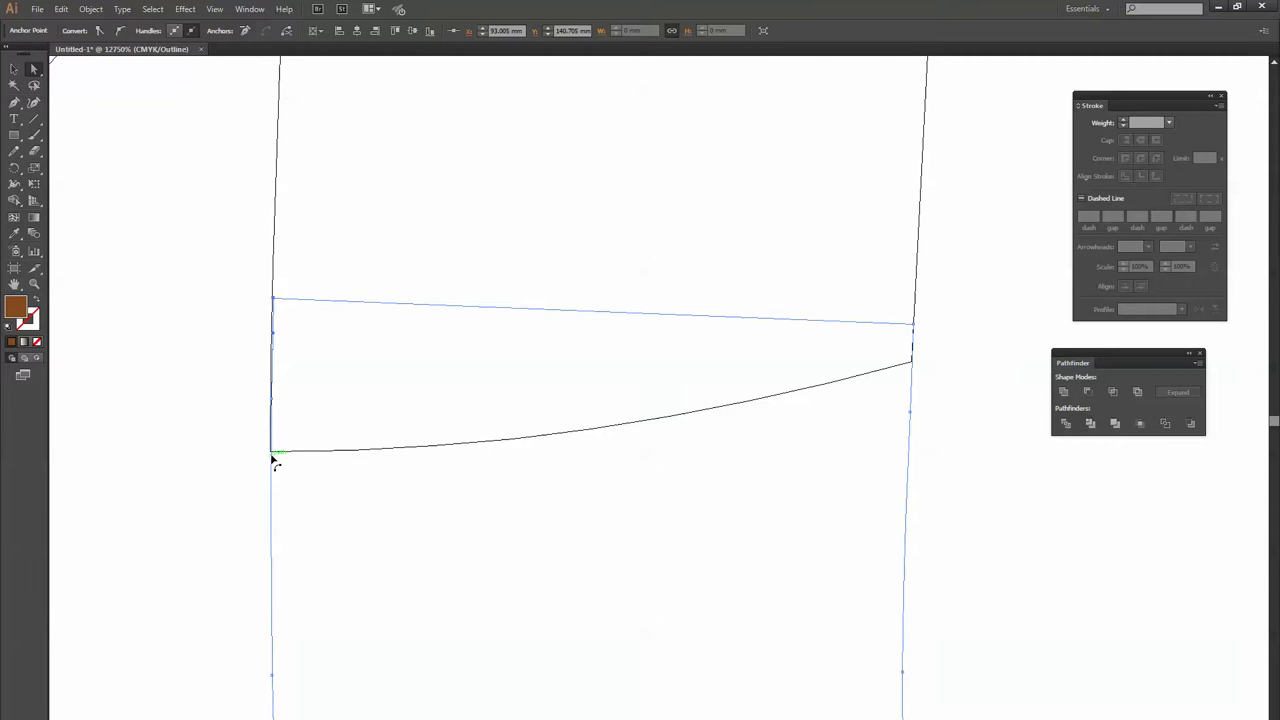
click(246, 394)
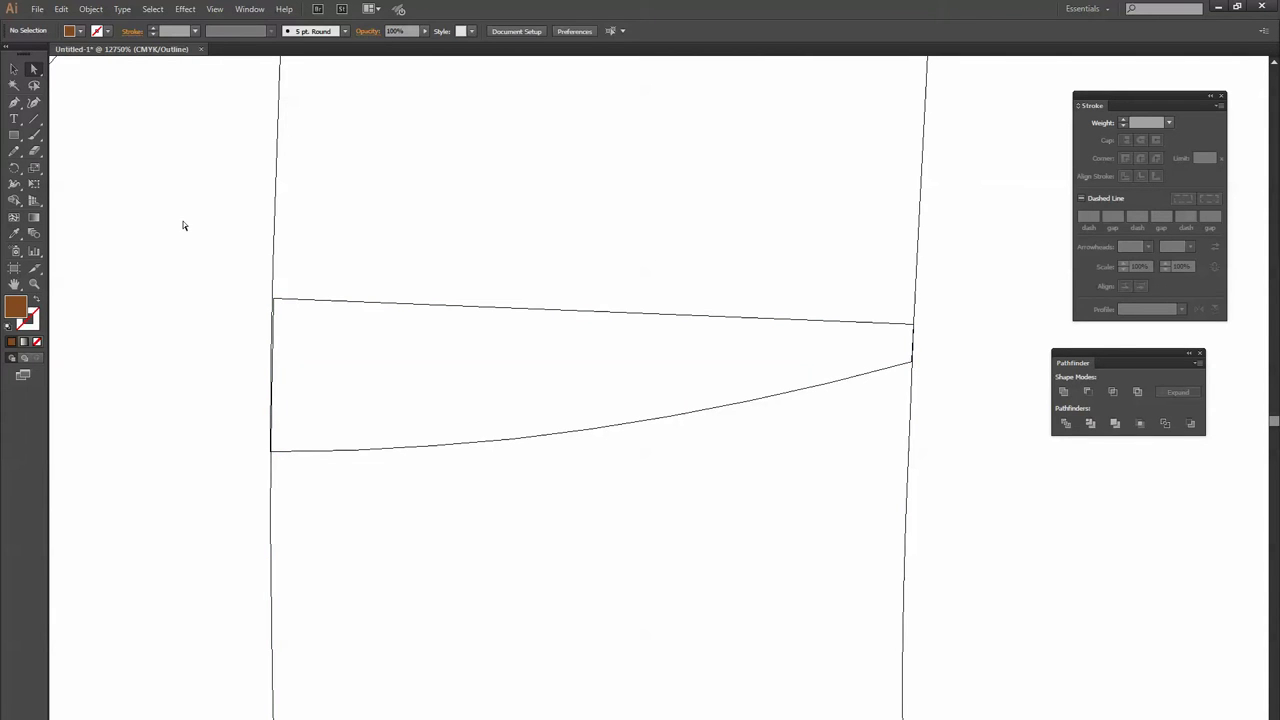
key(ctrl+minus)
key(ctrl+minus)
key(ctrl+minus)
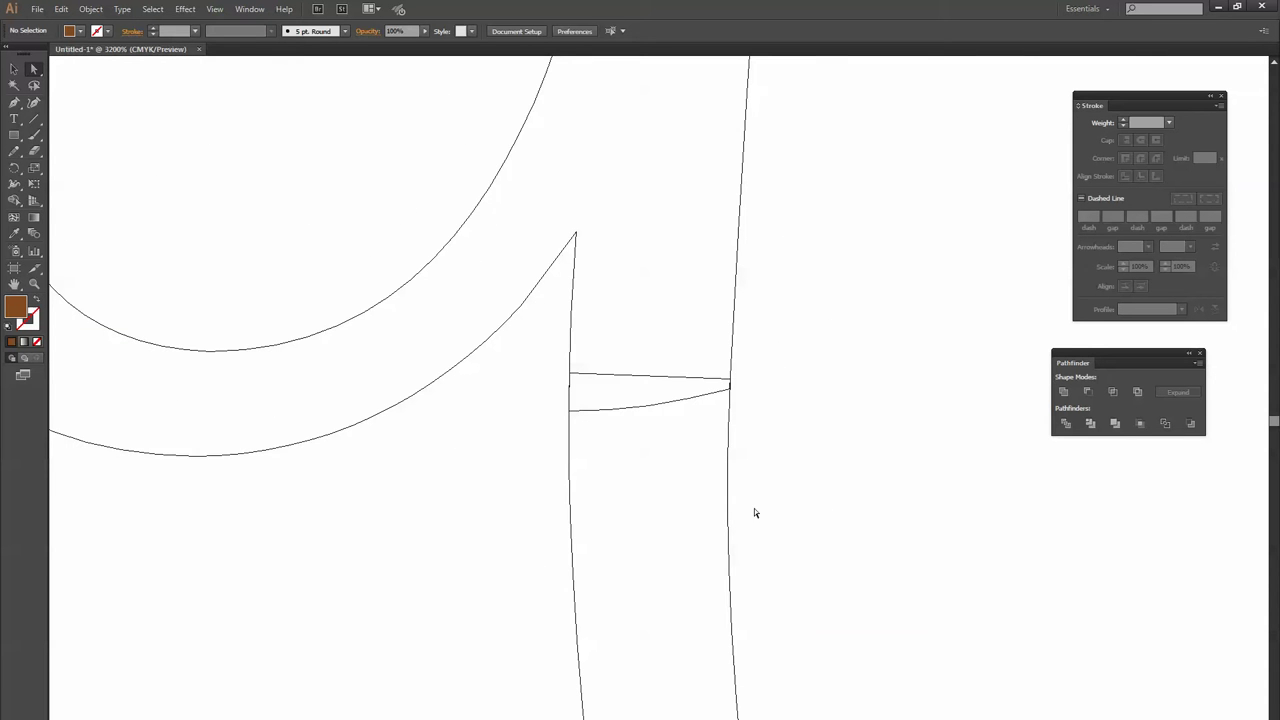
- Return to Preview and merge the 'a' and hook with Pathfinder Unite
key(ctrl+y)
key(v)
drag(540, 350, 729, 480)
click(1087, 392)
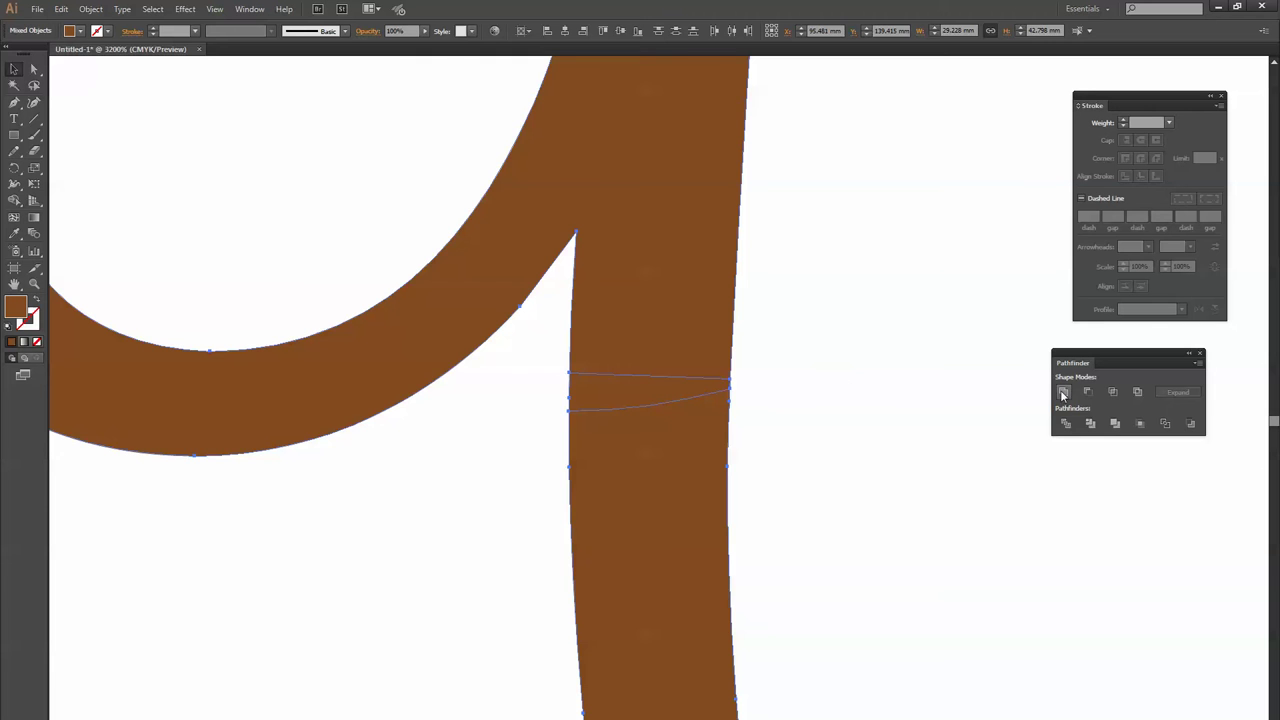
click(828, 521)
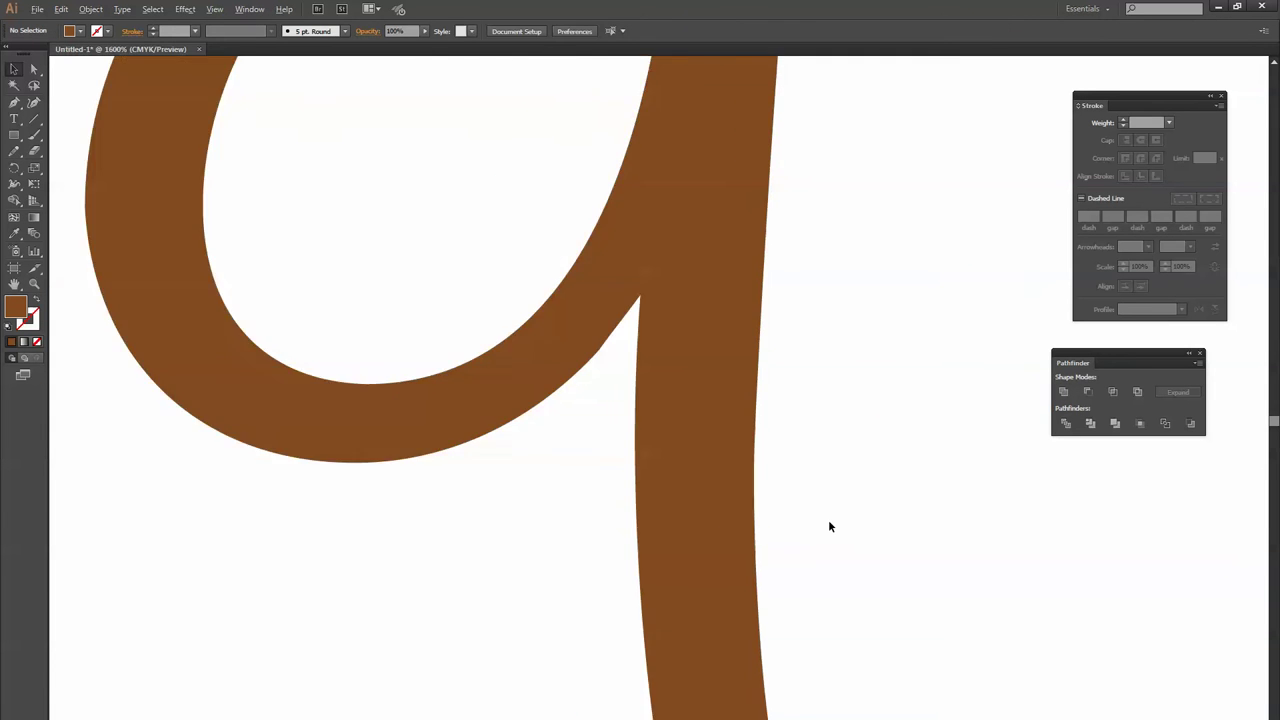
scroll(828, 519, down, 4)
scroll(770, 431, down, 2)
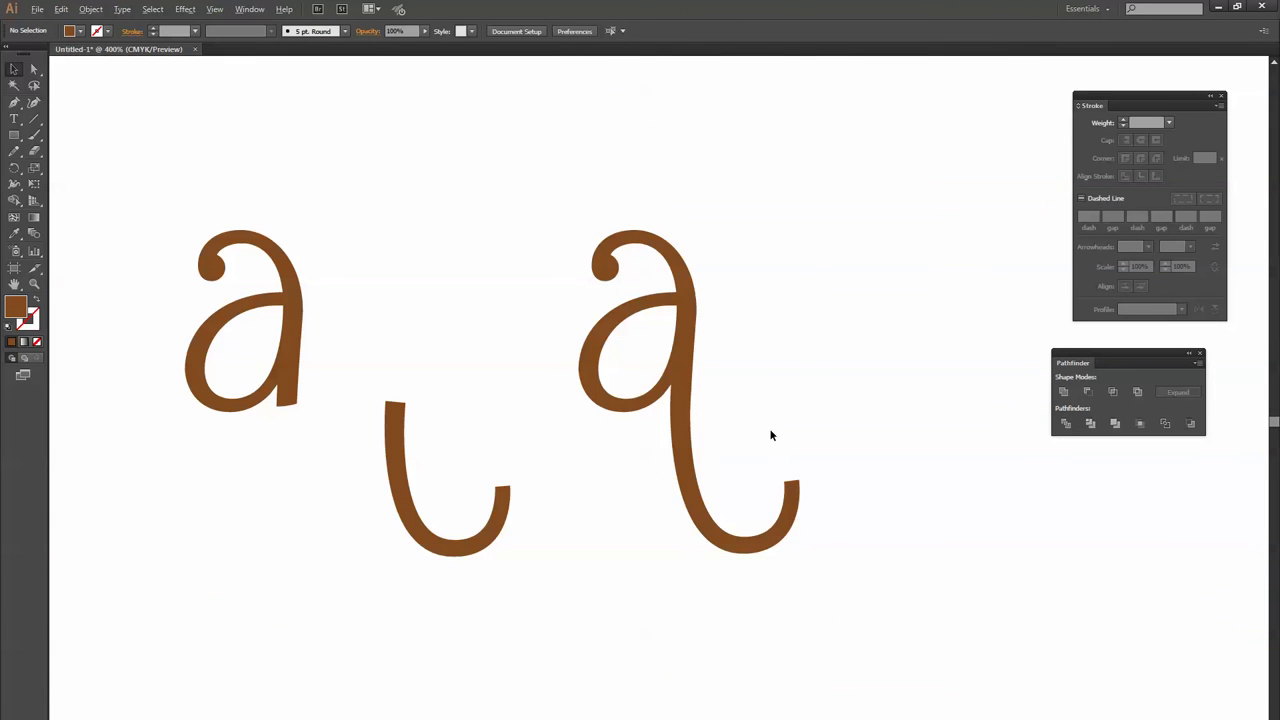